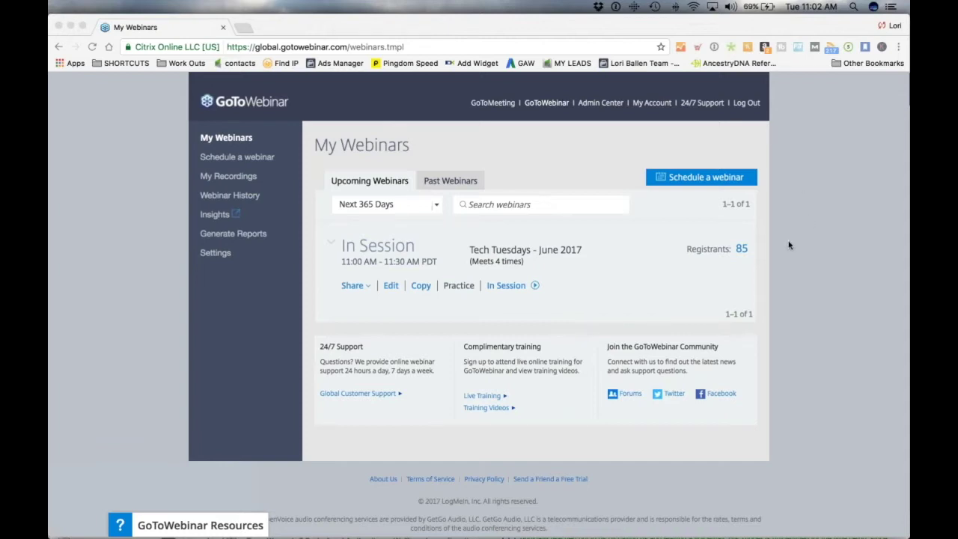
Step: Open a new browser tab and enter google.com as its address
{"action": "scroll", "coordinate": [639, 276], "scroll_direction": "up", "scroll_amount": 1}
{"action": "key", "text": "super+t"}
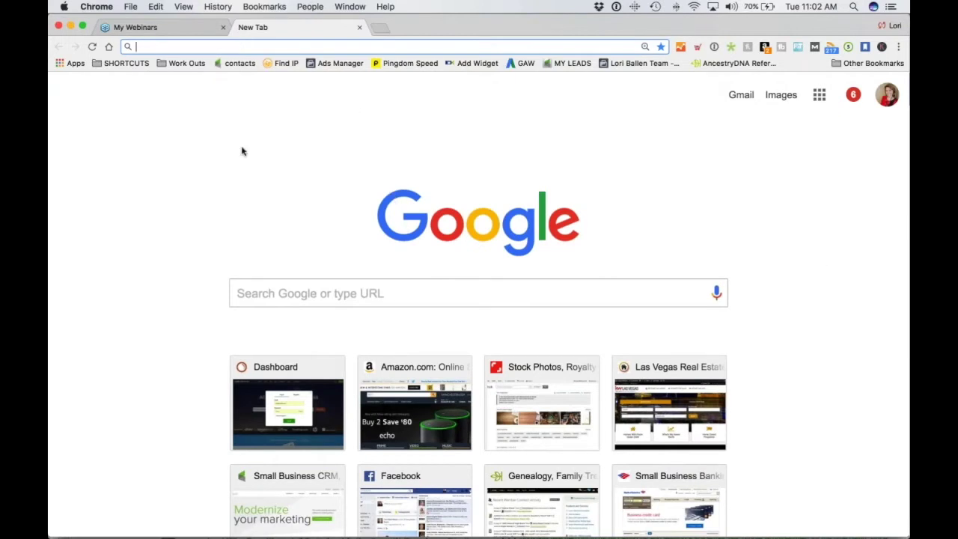
{"action": "type", "text": "google.com"}
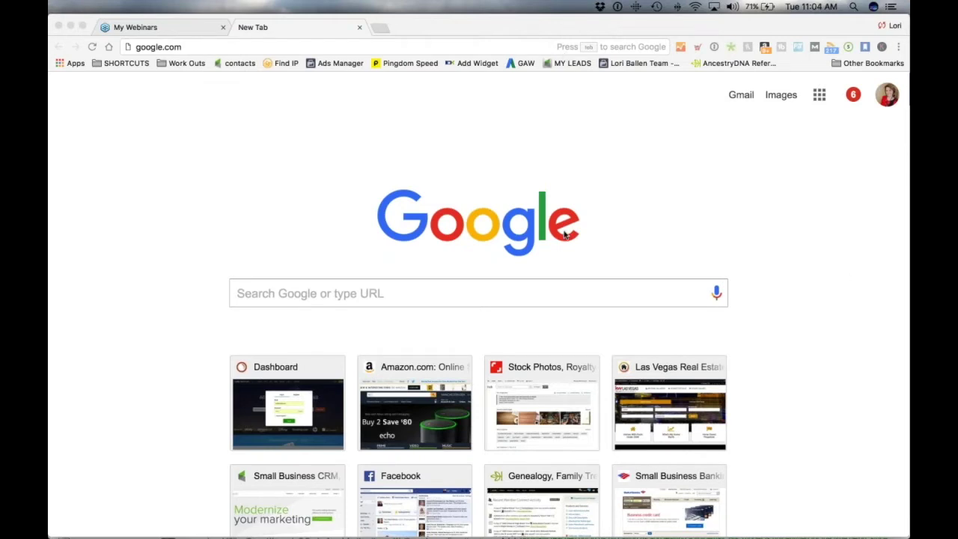
{"action": "scroll", "coordinate": [297, 216], "scroll_direction": "down", "scroll_amount": 1}
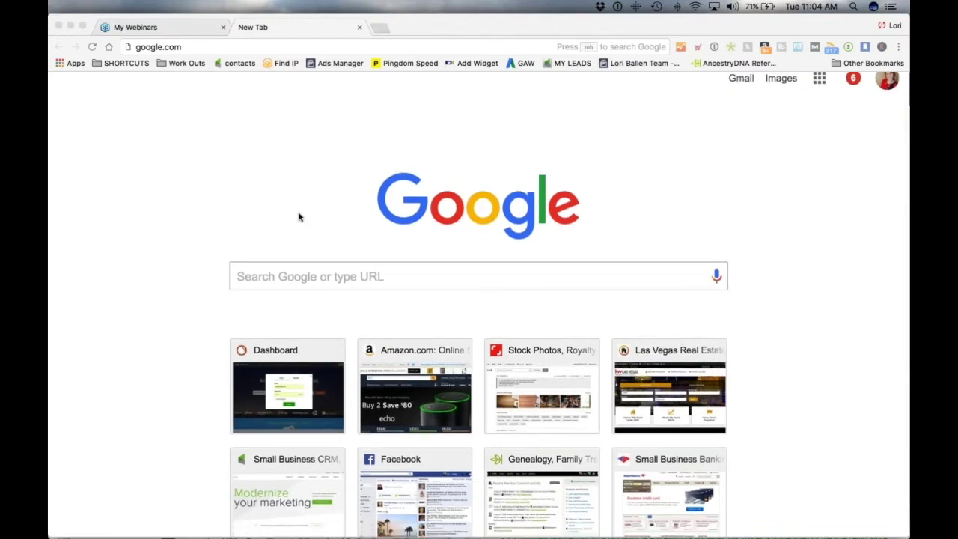
{"action": "left_click", "coordinate": [314, 231]}
{"action": "scroll", "coordinate": [449, 224], "scroll_direction": "down", "scroll_amount": 3}
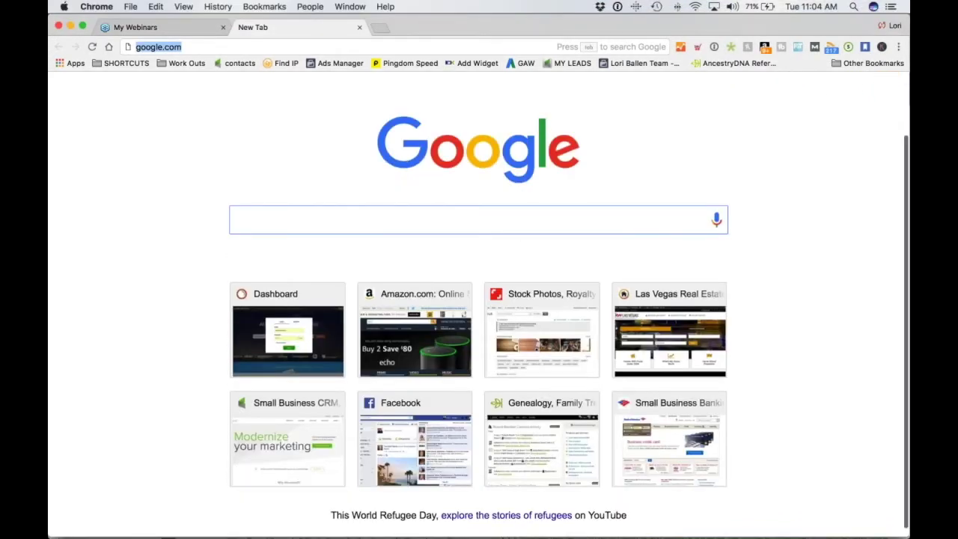
{"action": "scroll", "coordinate": [479, 314], "scroll_direction": "down", "scroll_amount": 1}
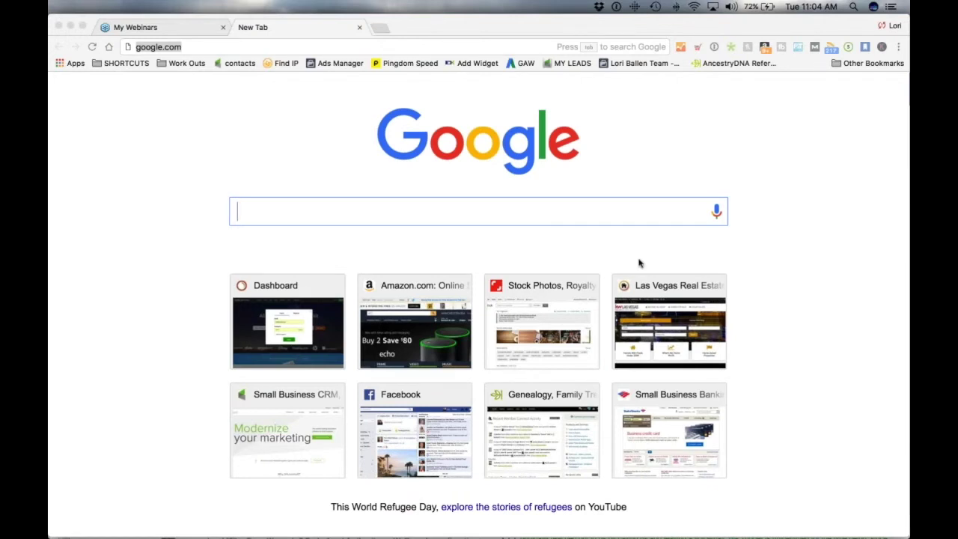
Step: Search Google for "do i have to pay closing costs when buying a house" and reload the results page
{"action": "left_click", "coordinate": [448, 218]}
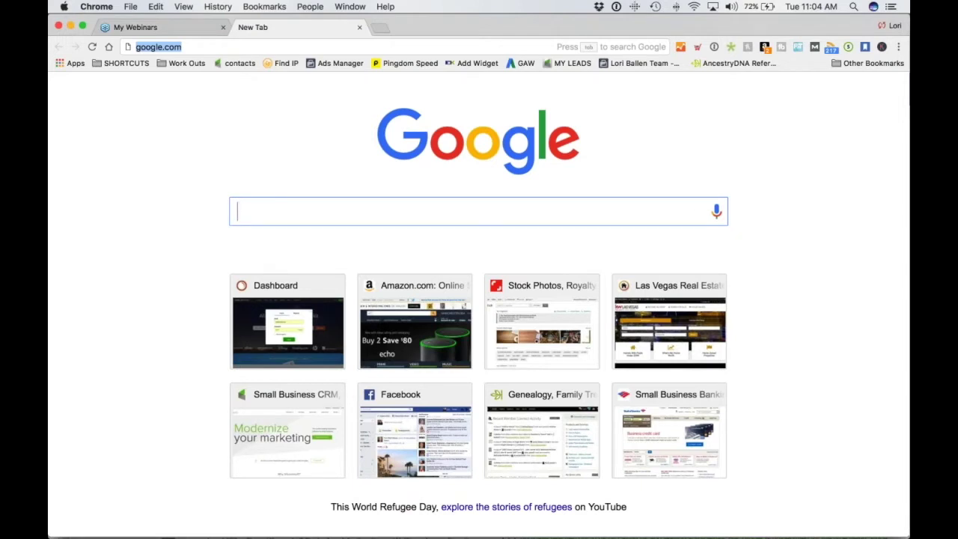
{"action": "type", "text": "do i ha"}
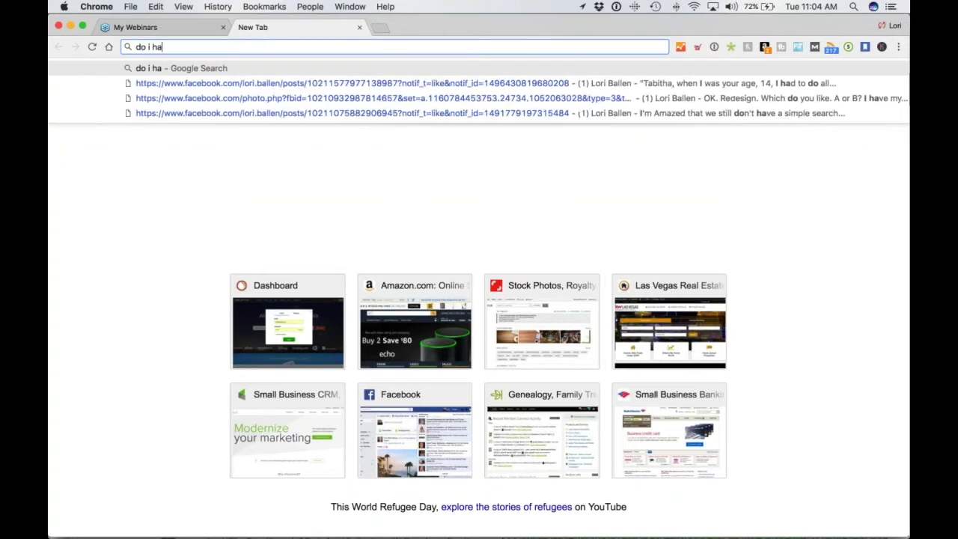
{"action": "type", "text": "ve to pay closi"}
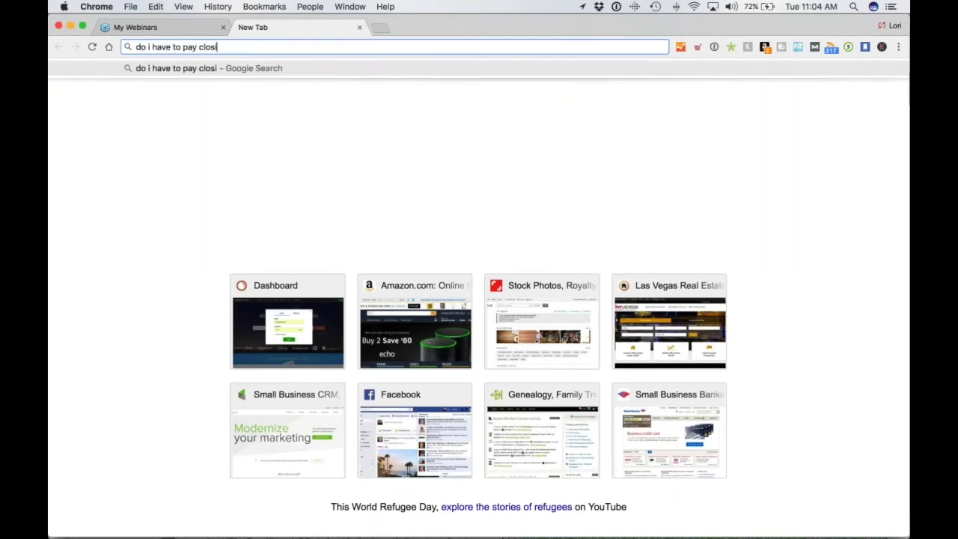
{"action": "type", "text": "ng costs when"}
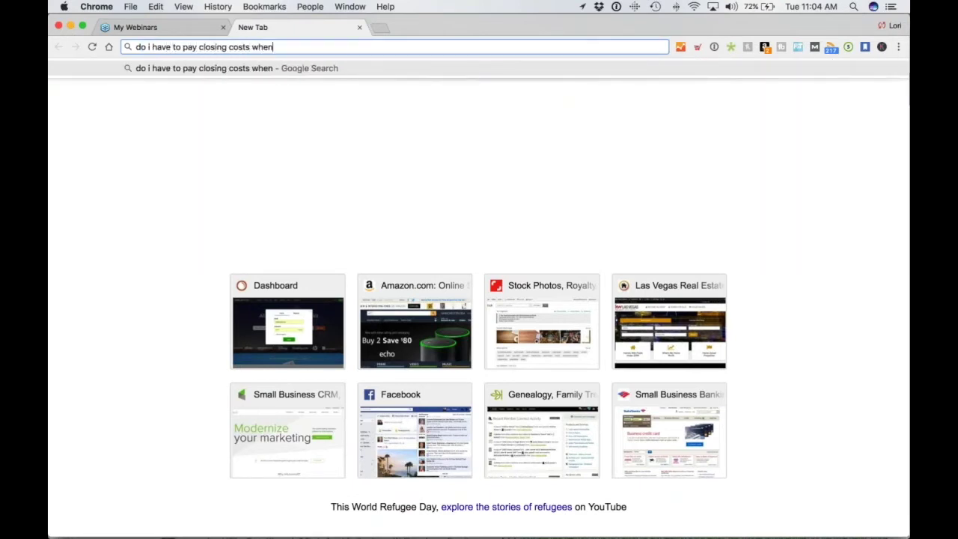
{"action": "type", "text": " buying a house"}
{"action": "key", "text": "Return"}
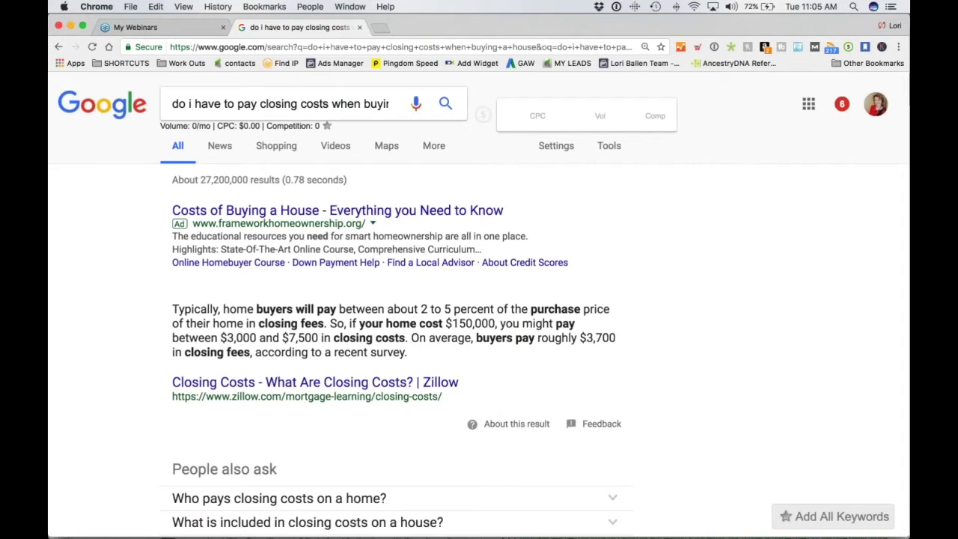
{"action": "key", "text": "super+r"}
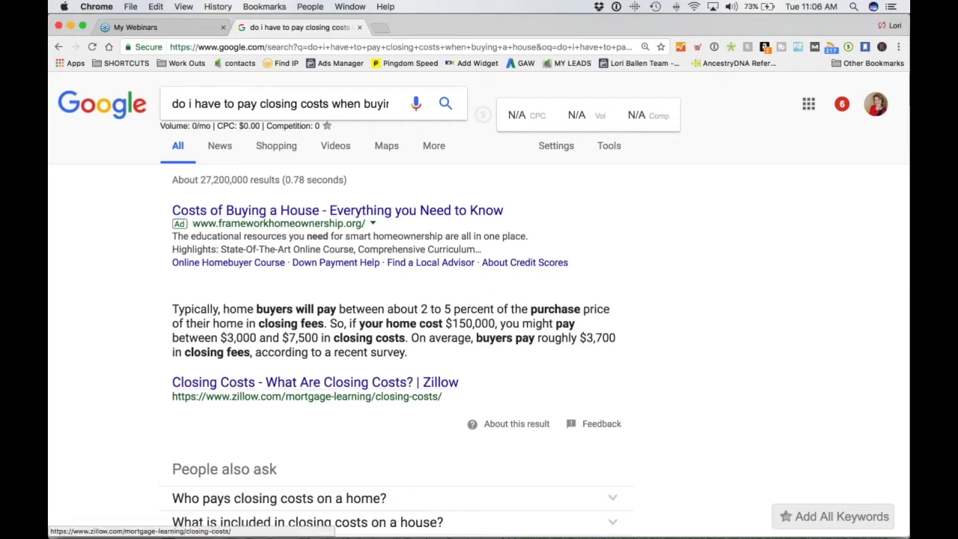
Step: Examine the query's search volume, its full wording and the related searches suggested for it
{"action": "left_click_drag", "start_coordinate": [210, 126], "coordinate": [157, 126]}
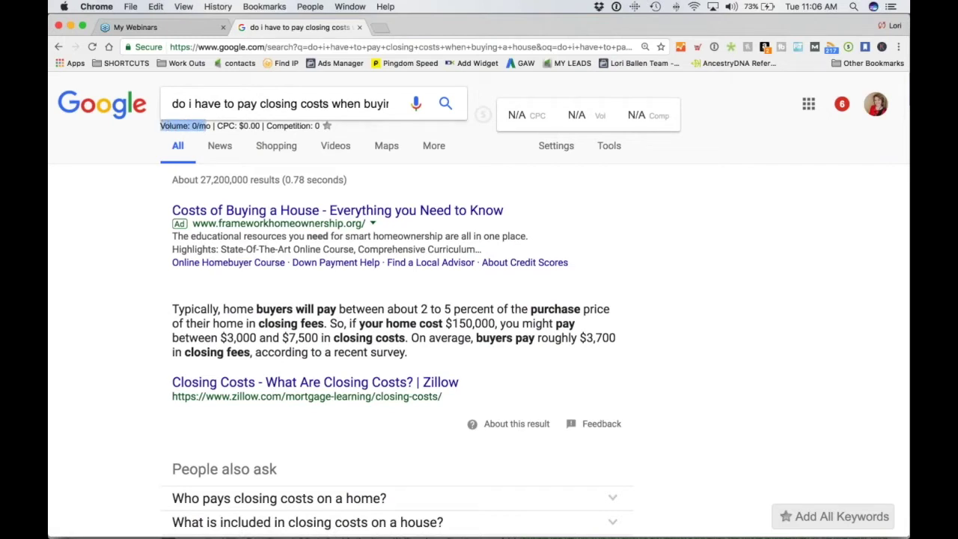
{"action": "left_click", "coordinate": [248, 104]}
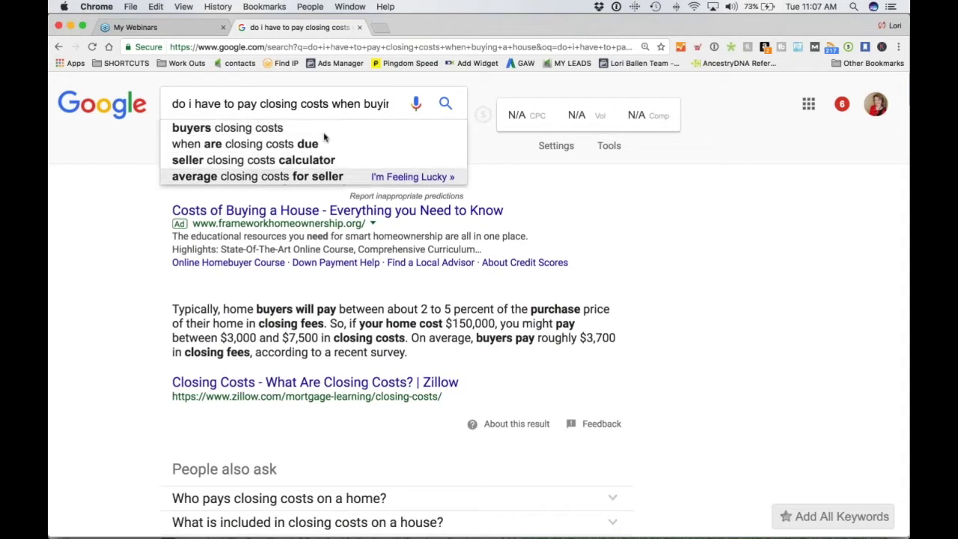
{"action": "scroll", "coordinate": [630, 246], "scroll_direction": "down", "scroll_amount": 1}
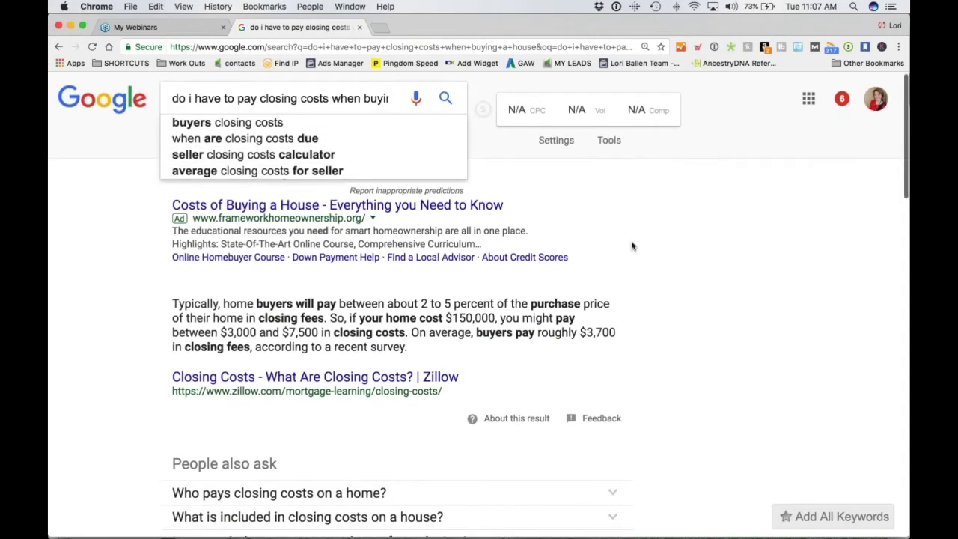
{"action": "scroll", "coordinate": [631, 246], "scroll_direction": "up", "scroll_amount": 1}
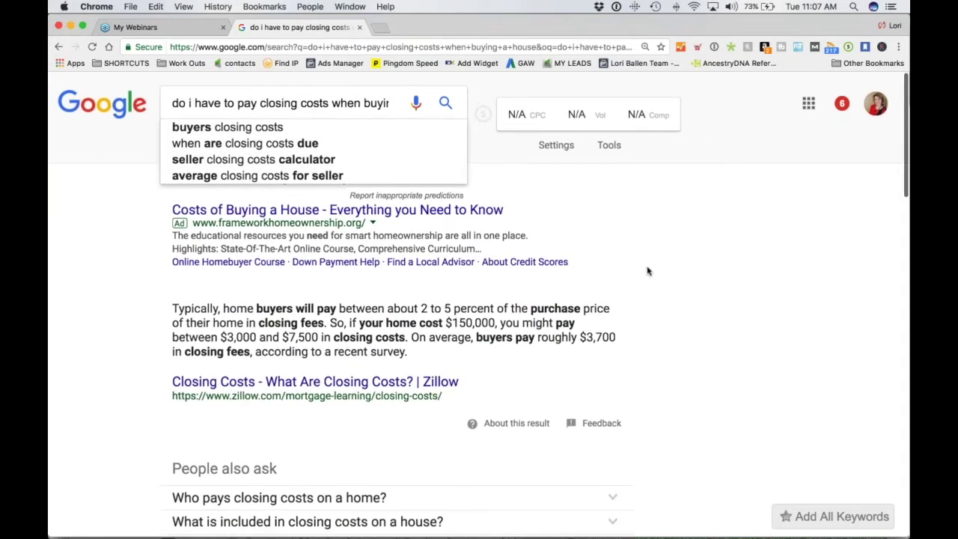
{"action": "scroll", "coordinate": [540, 275], "scroll_direction": "up", "scroll_amount": 1}
{"action": "scroll", "coordinate": [389, 300], "scroll_direction": "down", "scroll_amount": 1}
{"action": "left_click_drag", "start_coordinate": [171, 105], "coordinate": [390, 105]}
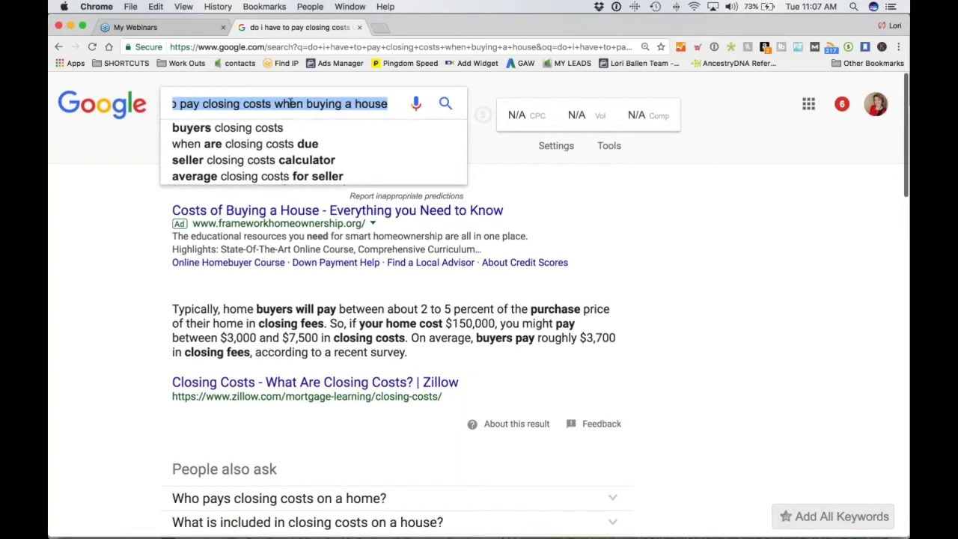
{"action": "left_click_drag", "start_coordinate": [270, 104], "coordinate": [171, 103]}
{"action": "left_click", "coordinate": [270, 104]}
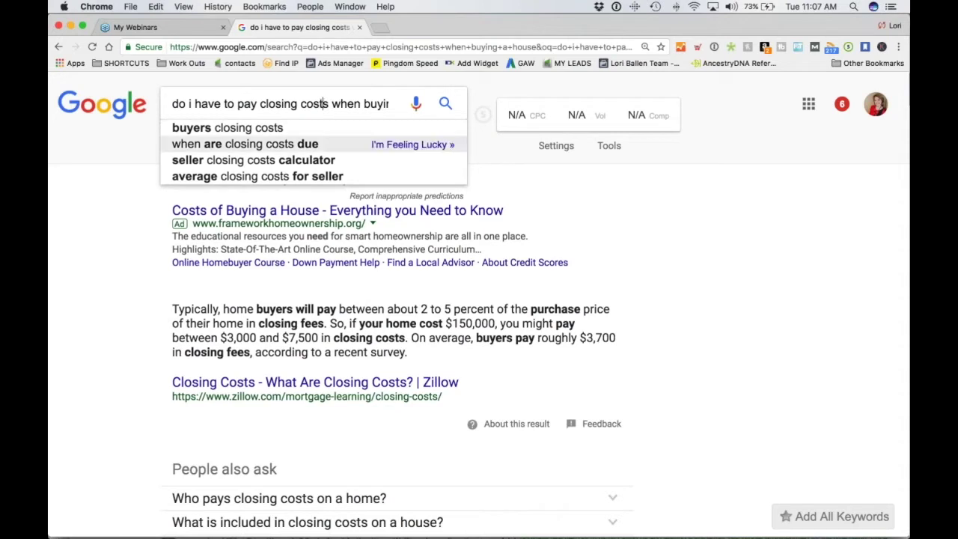
Step: Examine the ad, the closing-costs answer box and the "People also ask" questions in the search results
{"action": "scroll", "coordinate": [82, 233], "scroll_direction": "down", "scroll_amount": 1}
{"action": "scroll", "coordinate": [82, 232], "scroll_direction": "down", "scroll_amount": 1}
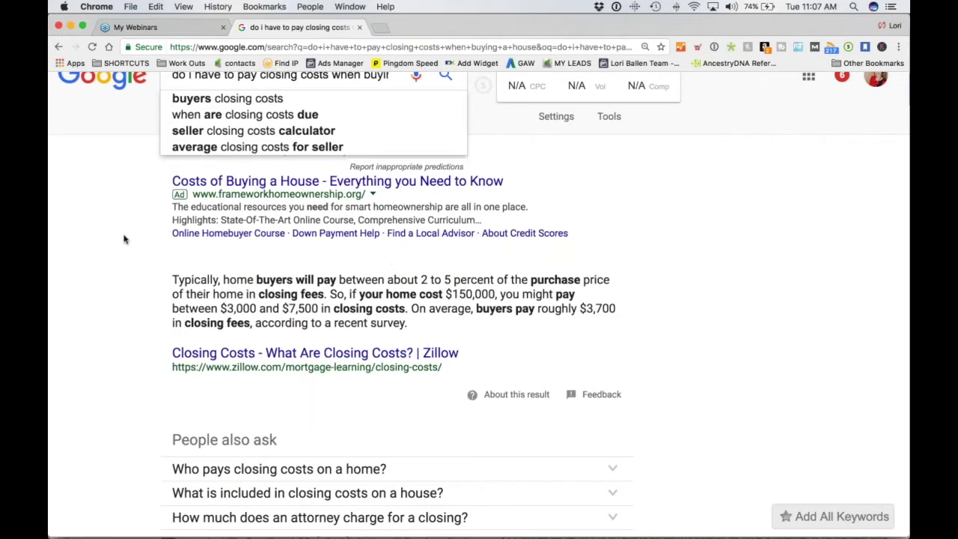
{"action": "scroll", "coordinate": [167, 251], "scroll_direction": "down", "scroll_amount": 1}
{"action": "scroll", "coordinate": [167, 250], "scroll_direction": "down", "scroll_amount": 2}
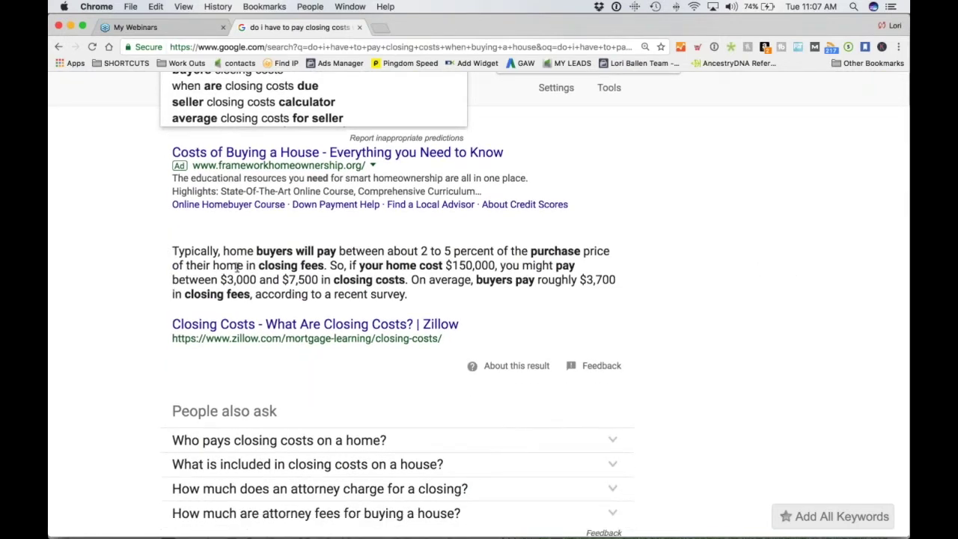
{"action": "scroll", "coordinate": [237, 267], "scroll_direction": "up", "scroll_amount": 1}
{"action": "scroll", "coordinate": [237, 273], "scroll_direction": "down", "scroll_amount": 7}
{"action": "scroll", "coordinate": [237, 273], "scroll_direction": "up", "scroll_amount": 3}
{"action": "scroll", "coordinate": [237, 273], "scroll_direction": "up", "scroll_amount": 3}
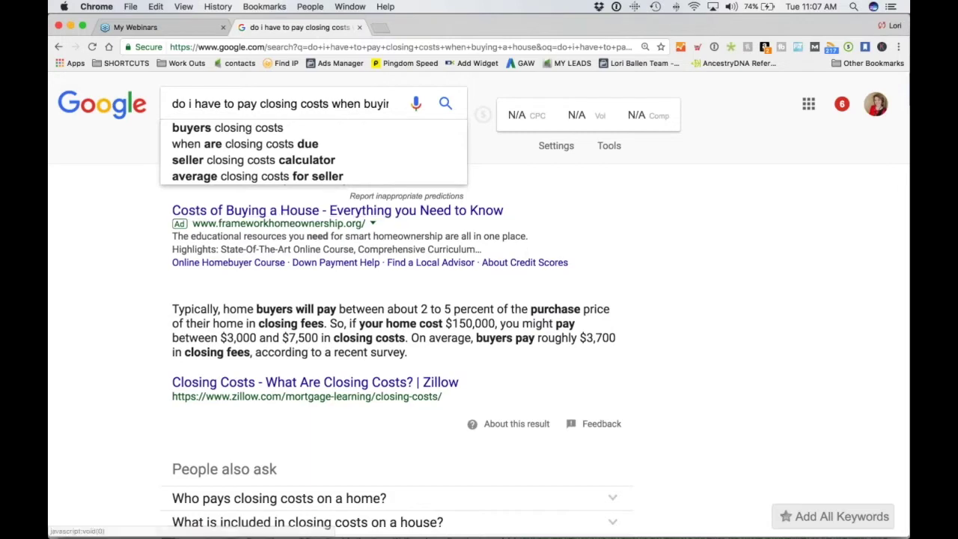
{"action": "scroll", "coordinate": [336, 201], "scroll_direction": "down", "scroll_amount": 2}
{"action": "scroll", "coordinate": [335, 200], "scroll_direction": "up", "scroll_amount": 2}
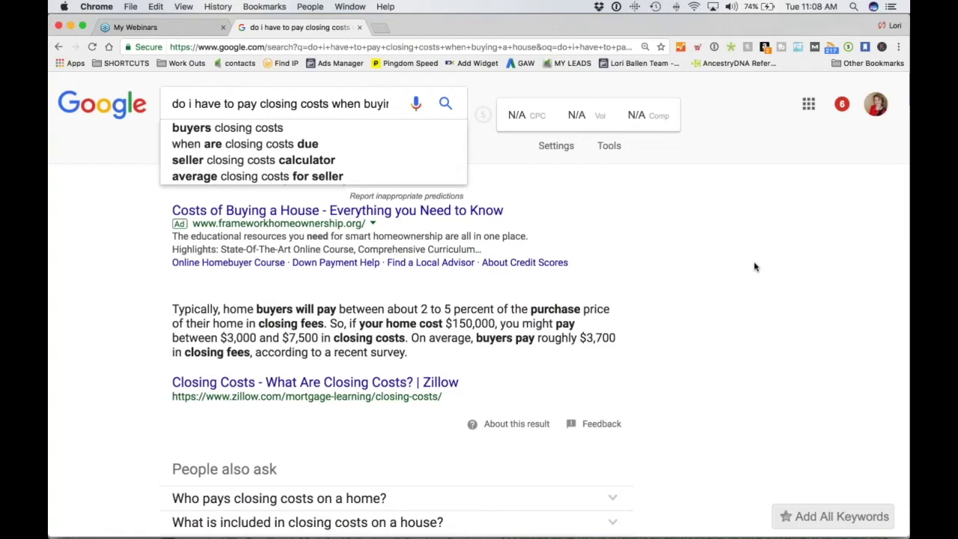
Step: Open Google's "About this result" explanation for the Zillow closing-costs answer box
{"action": "scroll", "coordinate": [483, 429], "scroll_direction": "down", "scroll_amount": 1}
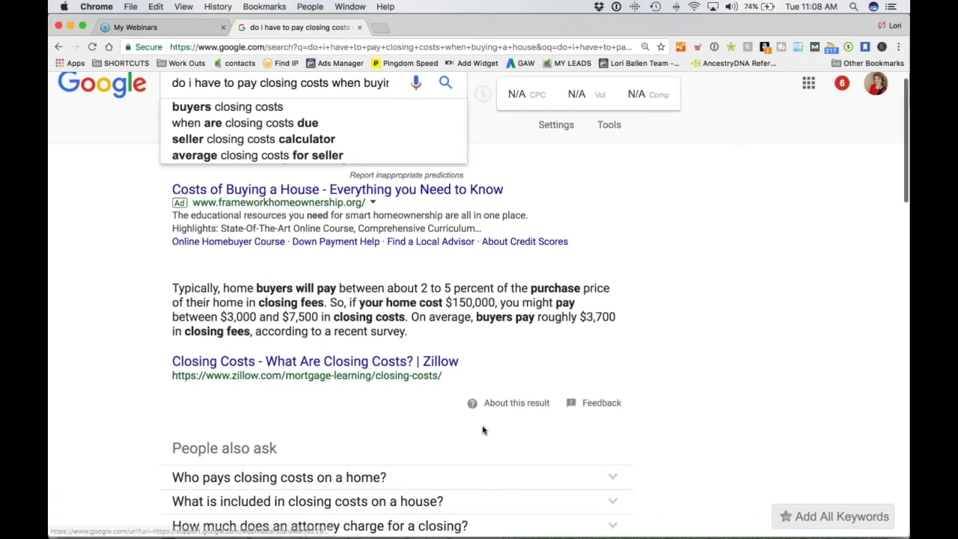
{"action": "scroll", "coordinate": [449, 382], "scroll_direction": "down", "scroll_amount": 3}
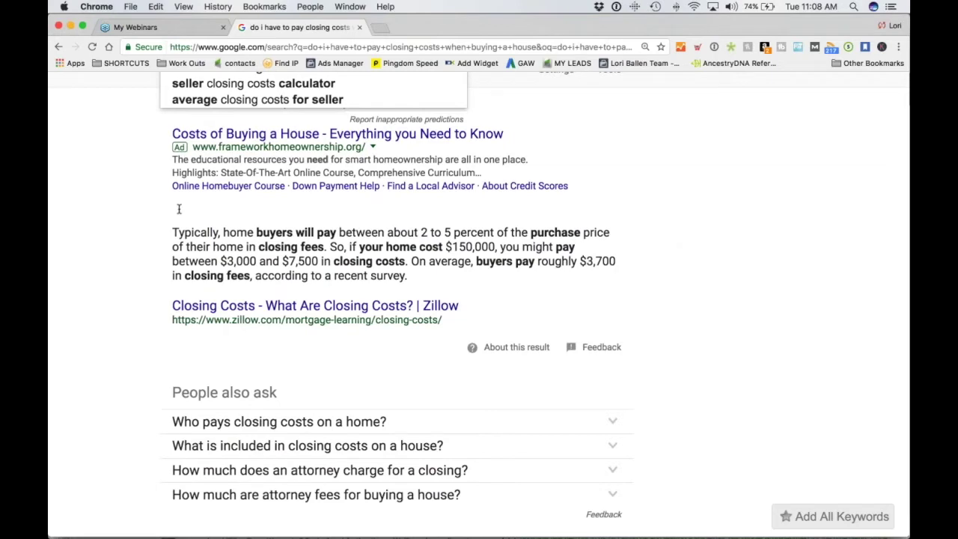
{"action": "triple_click", "coordinate": [145, 210]}
{"action": "left_click", "coordinate": [149, 303]}
{"action": "left_click", "coordinate": [506, 355]}
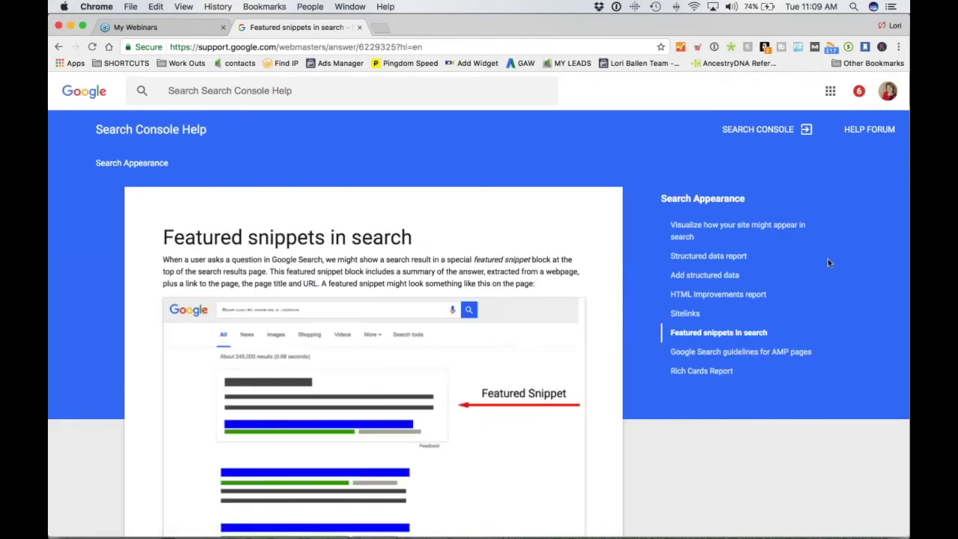
Step: Skim the "Featured snippets in search" help article and return to the closing-costs search results
{"action": "scroll", "coordinate": [254, 286], "scroll_direction": "down", "scroll_amount": 1}
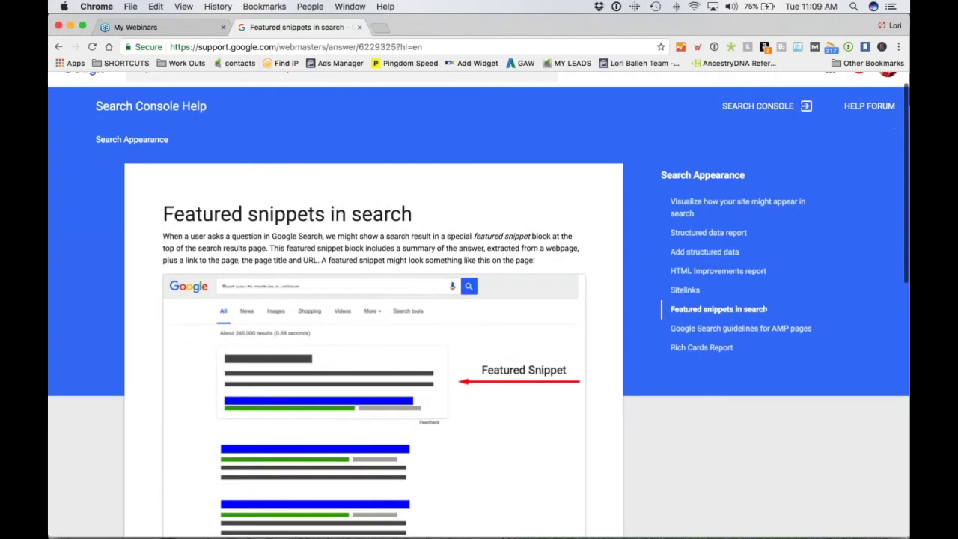
{"action": "scroll", "coordinate": [255, 287], "scroll_direction": "down", "scroll_amount": 10}
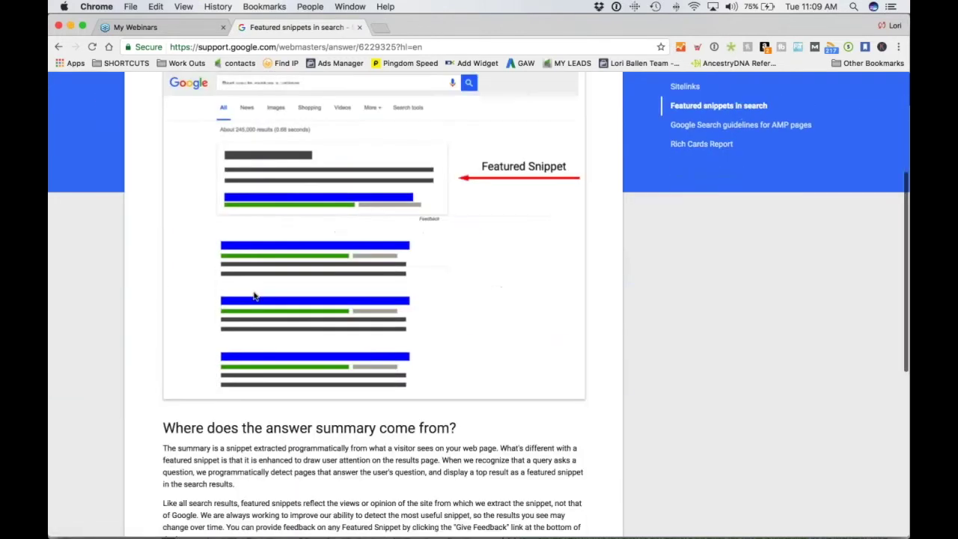
{"action": "scroll", "coordinate": [555, 392], "scroll_direction": "up", "scroll_amount": 10}
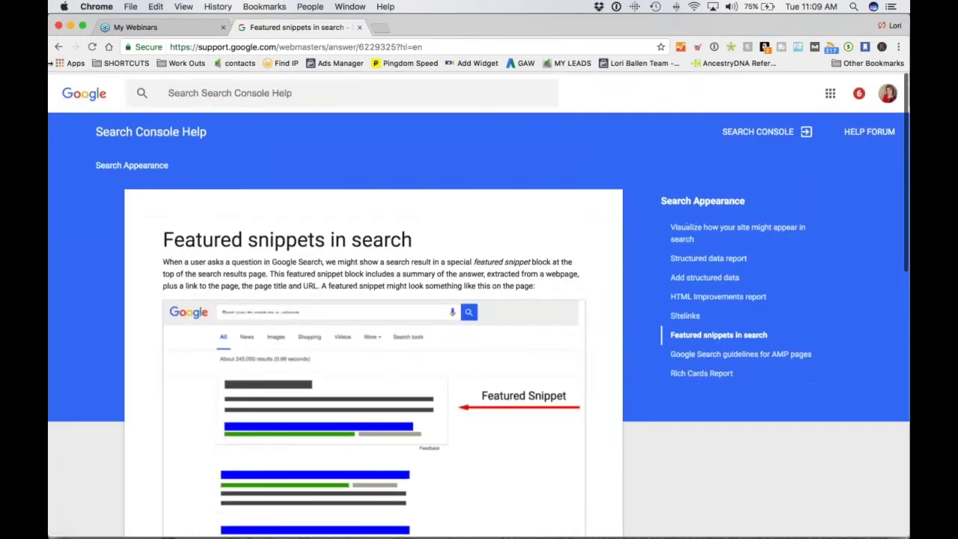
{"action": "key", "text": "super+bracketleft"}
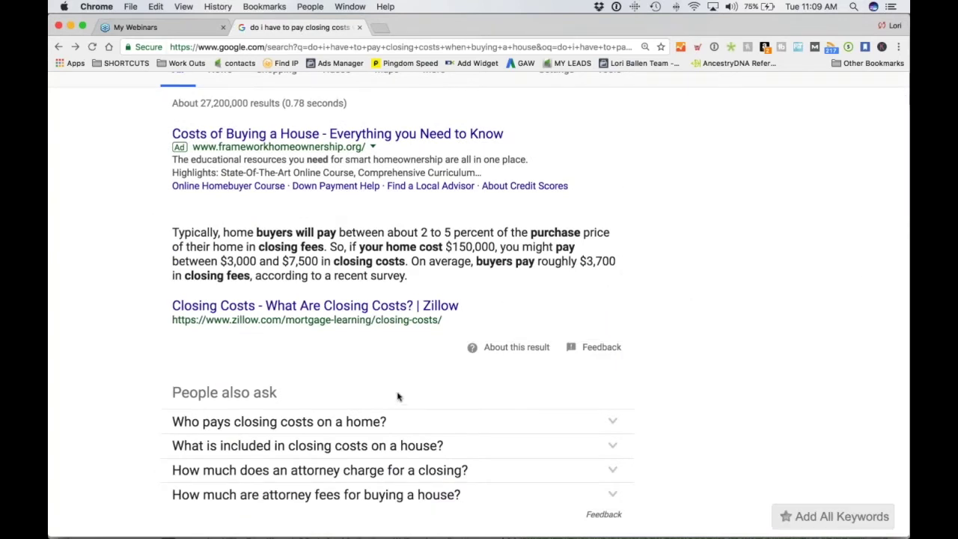
Step: Compare the featured snippet with the "People also ask" questions and the organic Zillow results below it
{"action": "scroll", "coordinate": [397, 396], "scroll_direction": "up", "scroll_amount": 2}
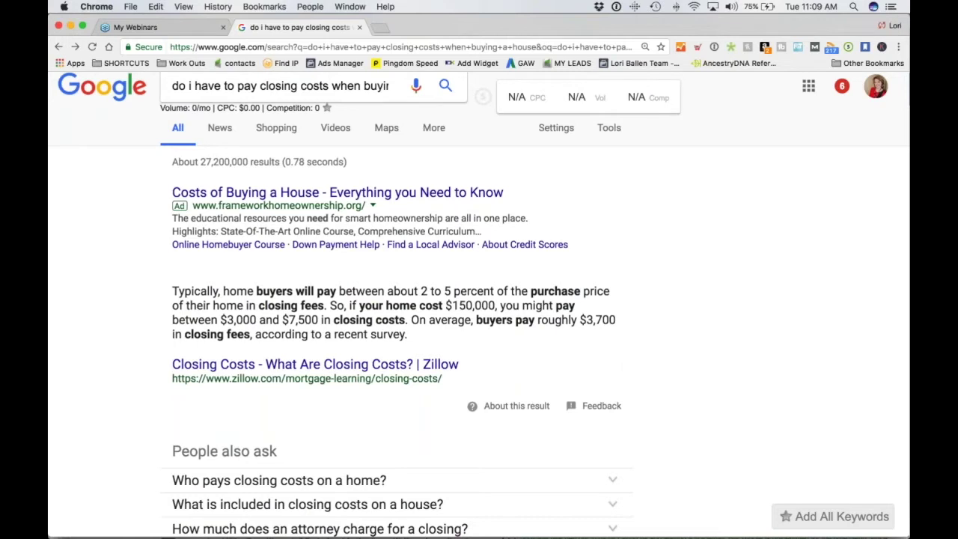
{"action": "scroll", "coordinate": [453, 318], "scroll_direction": "down", "scroll_amount": 3}
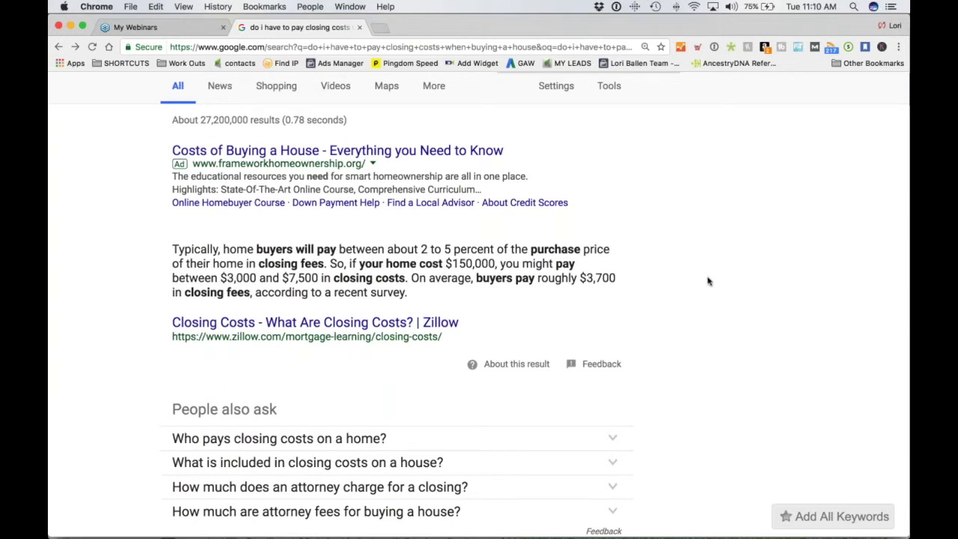
{"action": "scroll", "coordinate": [558, 276], "scroll_direction": "down", "scroll_amount": 1}
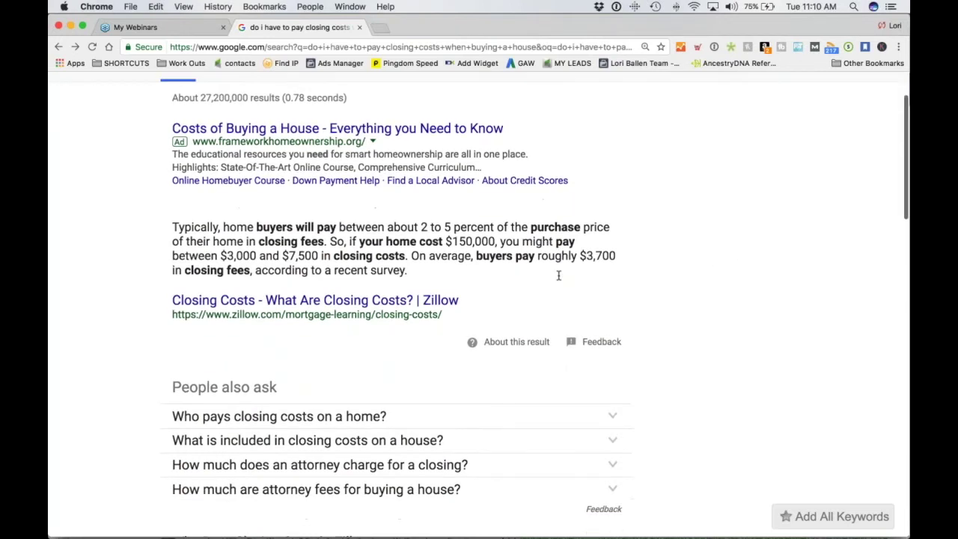
{"action": "scroll", "coordinate": [559, 276], "scroll_direction": "down", "scroll_amount": 2}
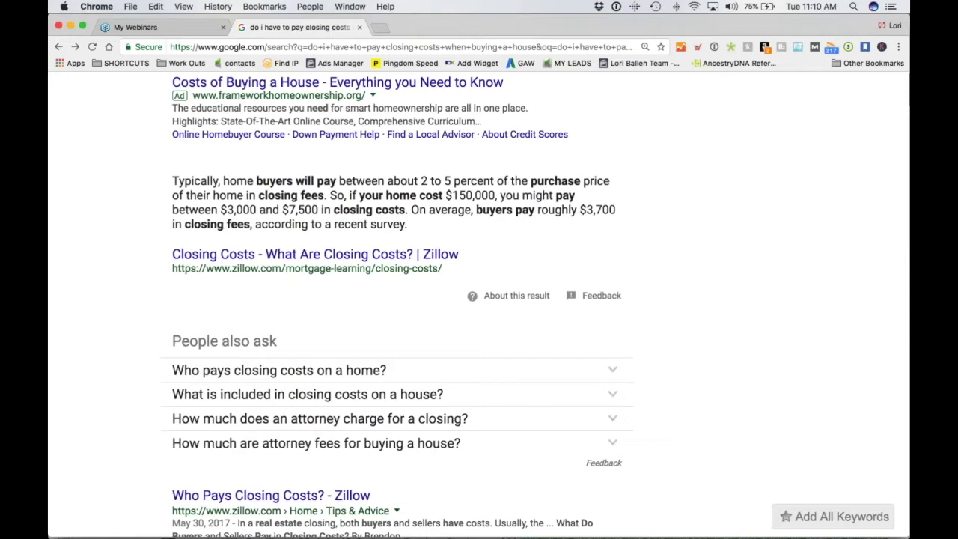
{"action": "scroll", "coordinate": [664, 442], "scroll_direction": "down", "scroll_amount": 1}
{"action": "scroll", "coordinate": [665, 442], "scroll_direction": "down", "scroll_amount": 3}
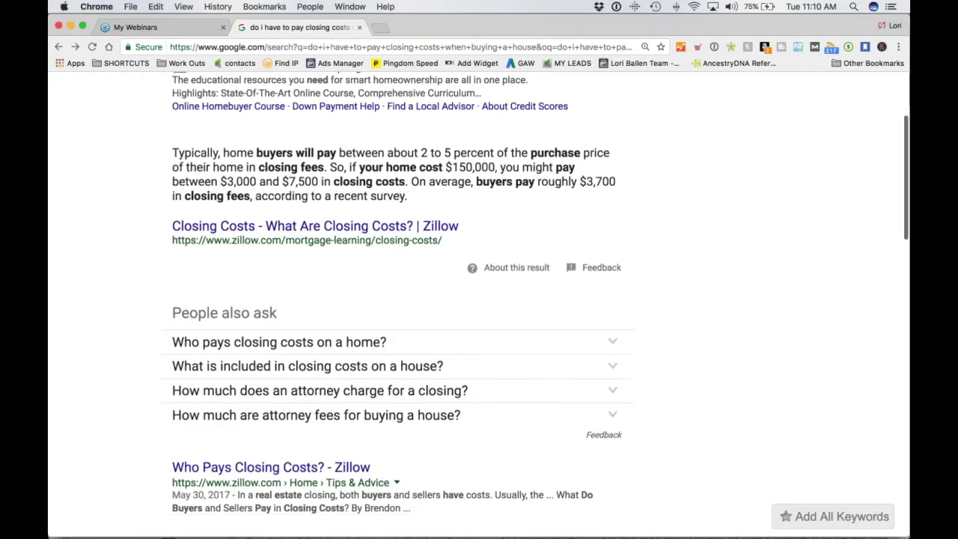
{"action": "scroll", "coordinate": [424, 366], "scroll_direction": "down", "scroll_amount": 1}
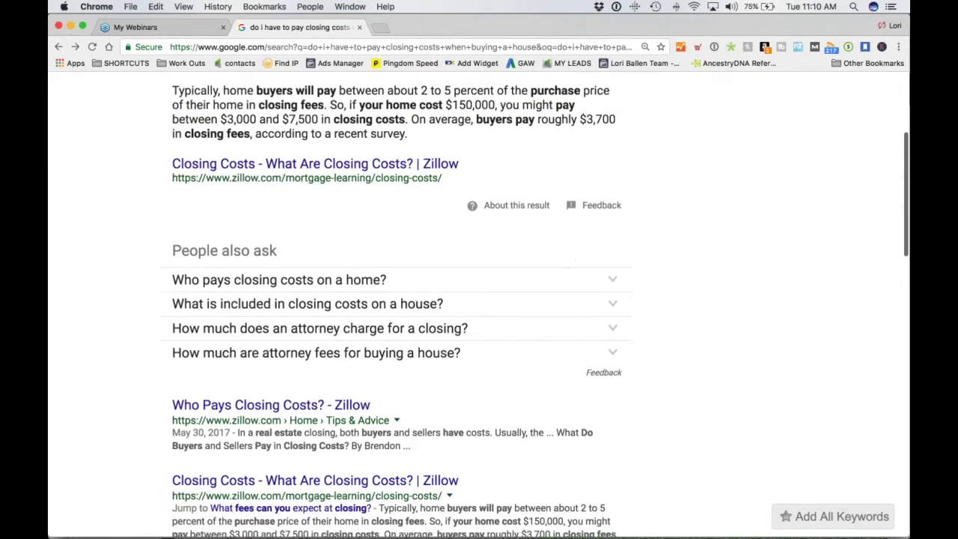
{"action": "scroll", "coordinate": [836, 276], "scroll_direction": "down", "scroll_amount": 1}
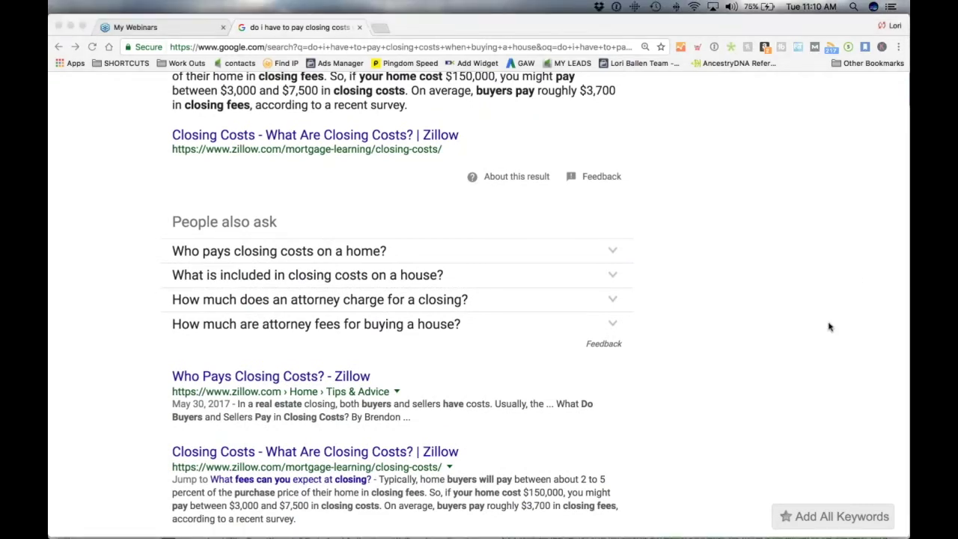
Step: Review the closing-costs answer box, the "People also ask" questions and the organic Zillow results again
{"action": "scroll", "coordinate": [517, 306], "scroll_direction": "up", "scroll_amount": 5}
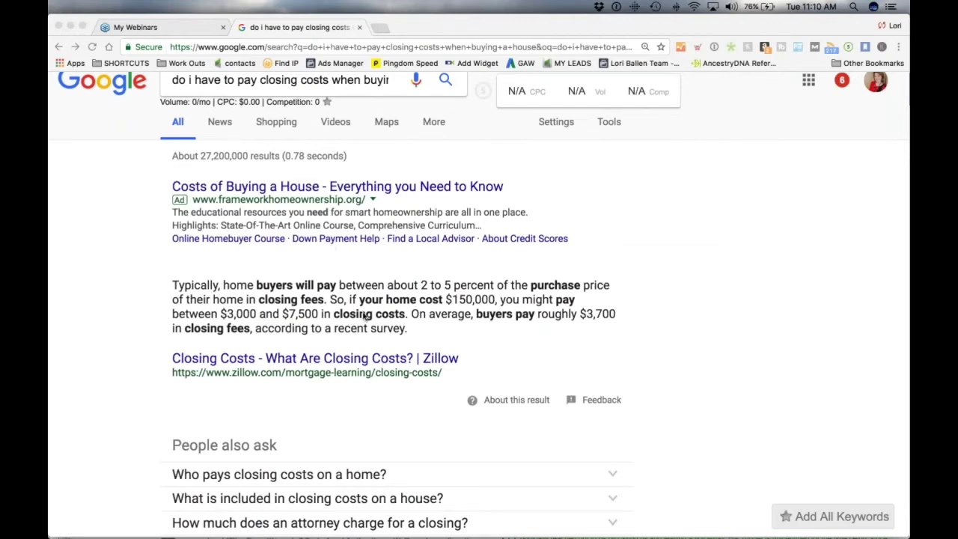
{"action": "scroll", "coordinate": [838, 260], "scroll_direction": "down", "scroll_amount": 1}
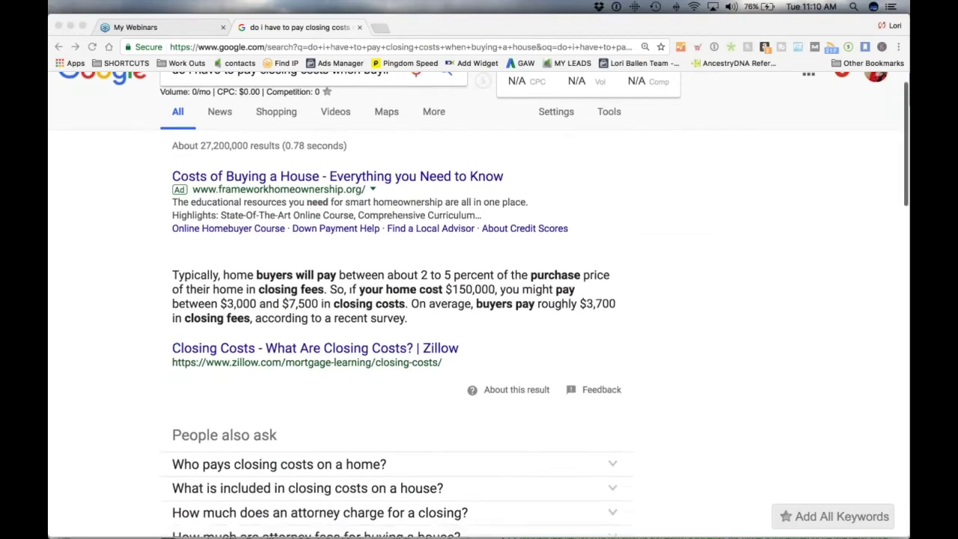
{"action": "scroll", "coordinate": [385, 278], "scroll_direction": "down", "scroll_amount": 5}
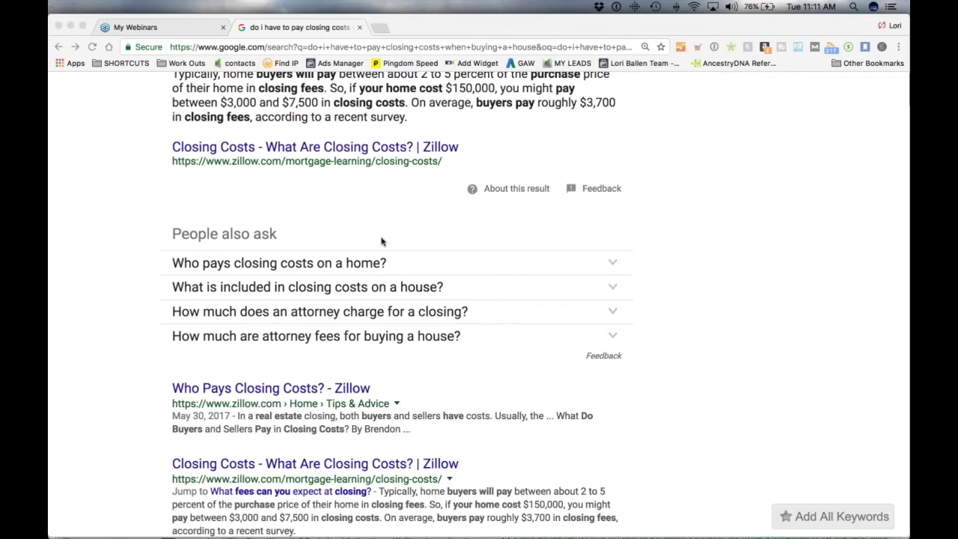
{"action": "scroll", "coordinate": [633, 285], "scroll_direction": "up", "scroll_amount": 2}
{"action": "scroll", "coordinate": [305, 209], "scroll_direction": "down", "scroll_amount": 3}
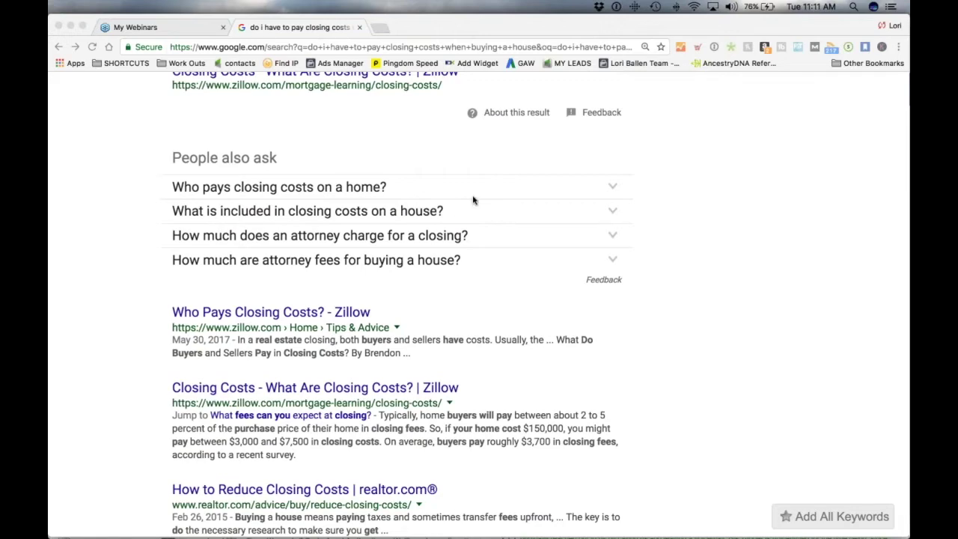
{"action": "scroll", "coordinate": [397, 200], "scroll_direction": "up", "scroll_amount": 1}
{"action": "scroll", "coordinate": [384, 202], "scroll_direction": "up", "scroll_amount": 4}
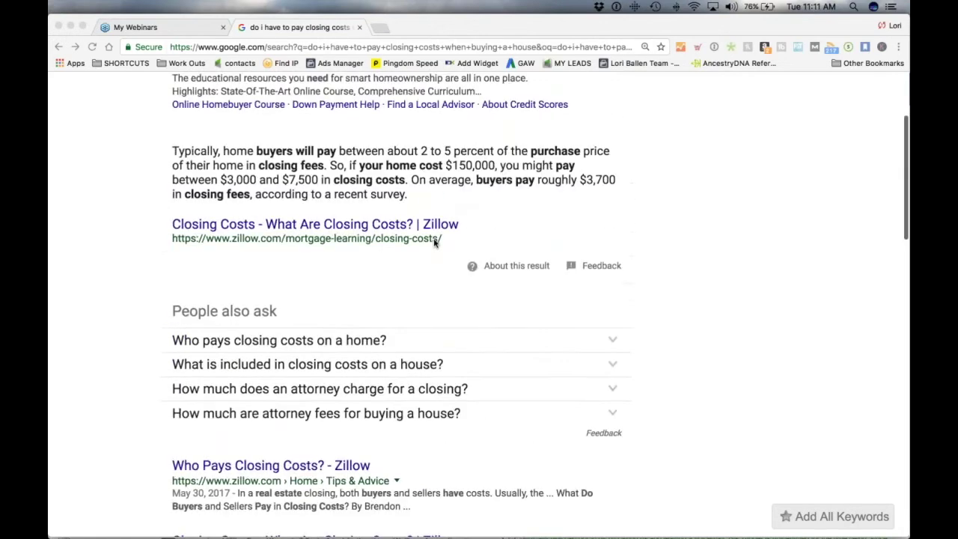
Step: Open the ballenvegas.com website in a new browser tab
{"action": "left_click", "coordinate": [380, 27]}
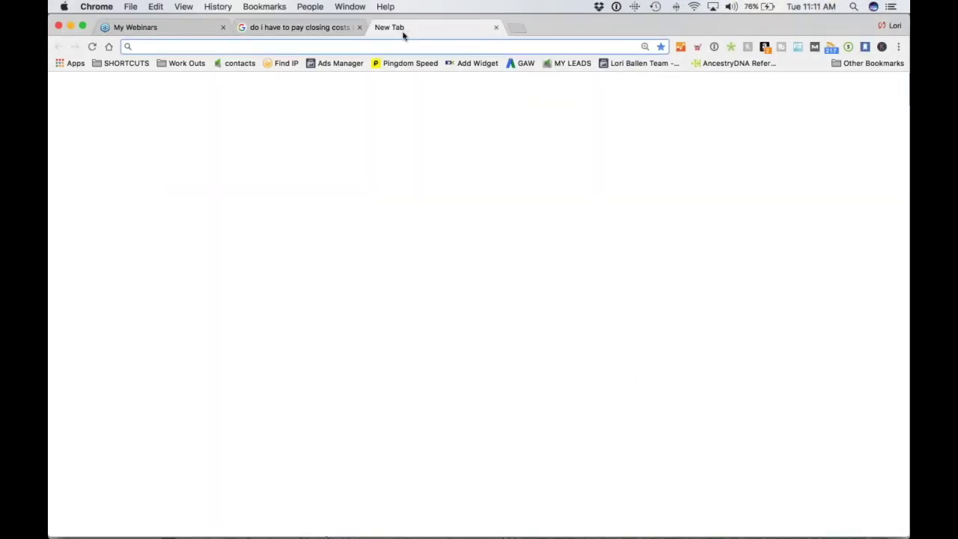
{"action": "type", "text": "b"}
{"action": "key", "text": "Return"}
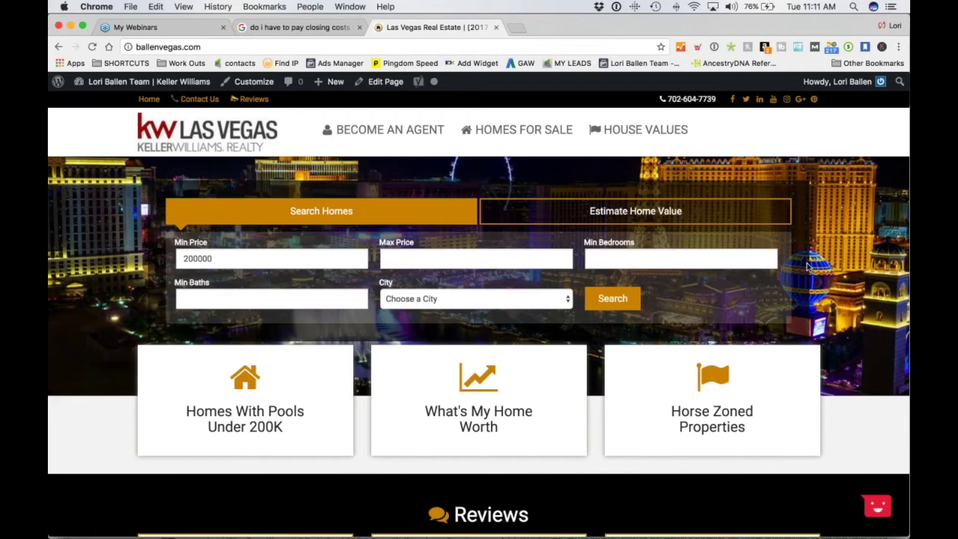
Step: Look through the homepage sections from Reviews and Featured Communities down to Featured Articles and Posts
{"action": "scroll", "coordinate": [719, 267], "scroll_direction": "down", "scroll_amount": 1}
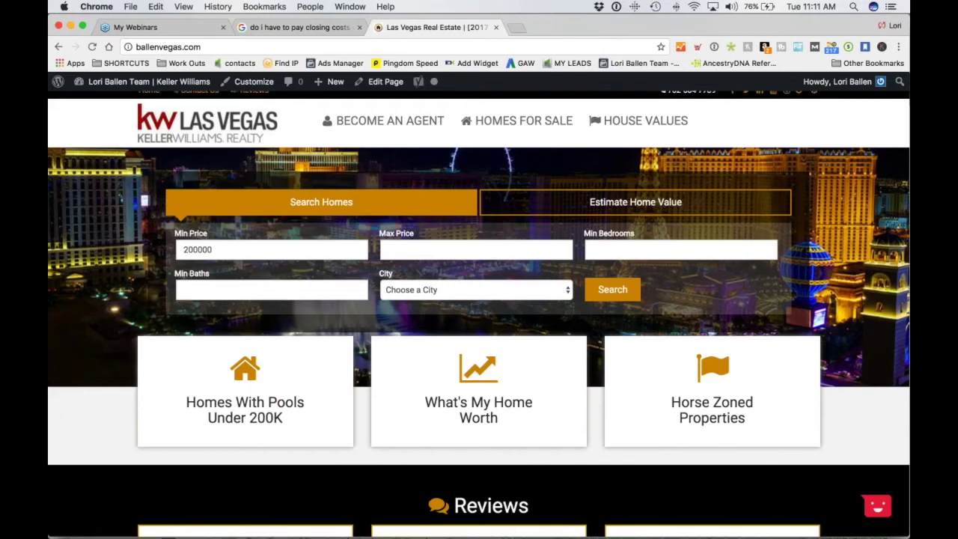
{"action": "scroll", "coordinate": [605, 277], "scroll_direction": "down", "scroll_amount": 4}
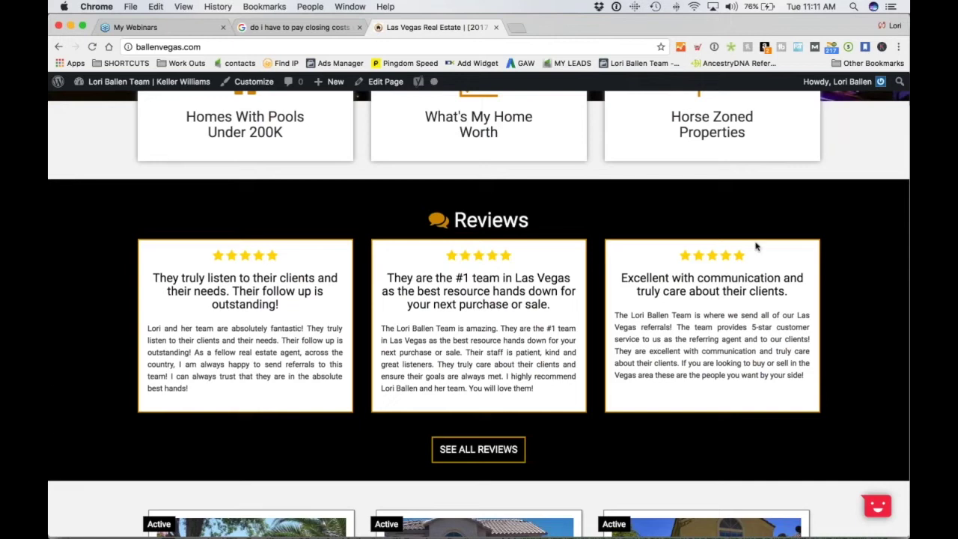
{"action": "scroll", "coordinate": [603, 348], "scroll_direction": "down", "scroll_amount": 1}
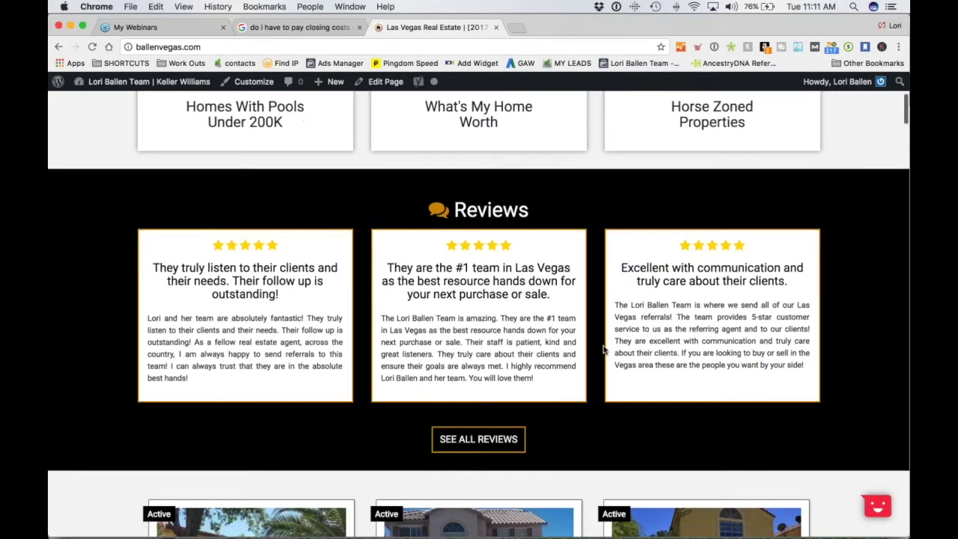
{"action": "scroll", "coordinate": [603, 348], "scroll_direction": "down", "scroll_amount": 15}
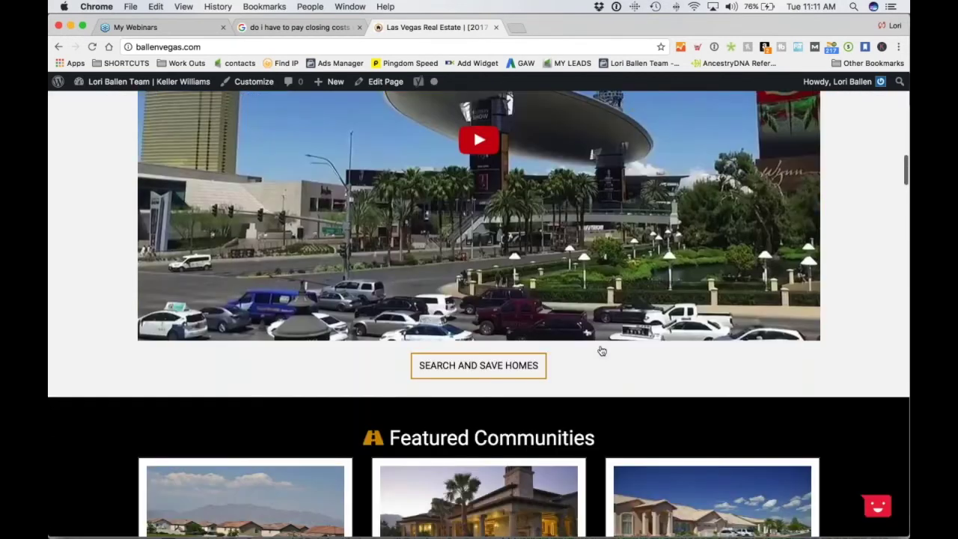
{"action": "scroll", "coordinate": [603, 348], "scroll_direction": "down", "scroll_amount": 15}
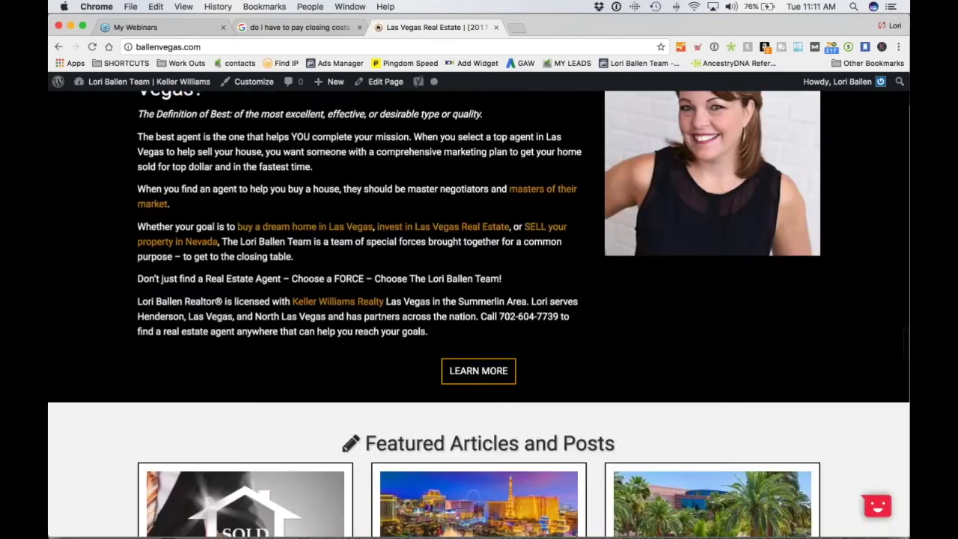
{"action": "scroll", "coordinate": [603, 349], "scroll_direction": "up", "scroll_amount": 10}
{"action": "scroll", "coordinate": [545, 411], "scroll_direction": "down", "scroll_amount": 1}
{"action": "scroll", "coordinate": [545, 411], "scroll_direction": "down", "scroll_amount": 15}
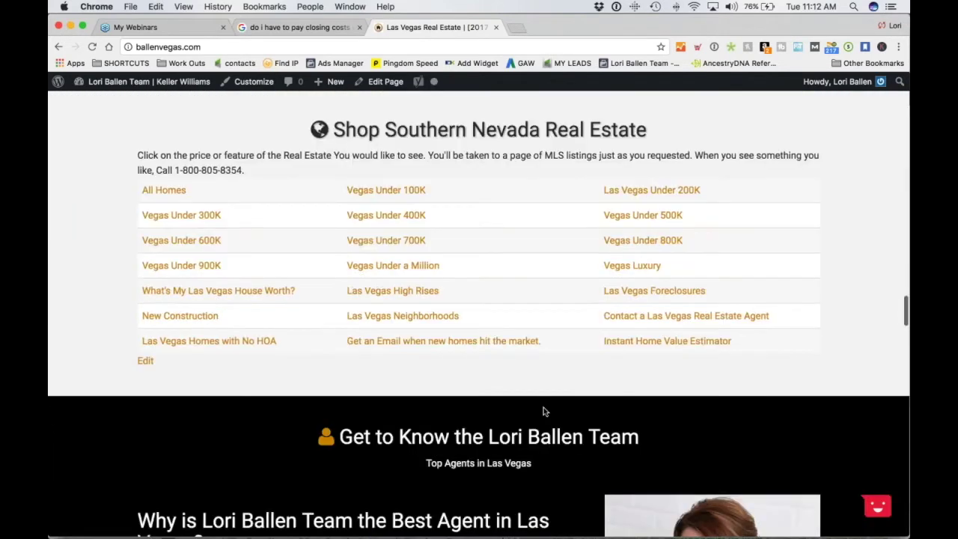
{"action": "scroll", "coordinate": [479, 374], "scroll_direction": "down", "scroll_amount": 10}
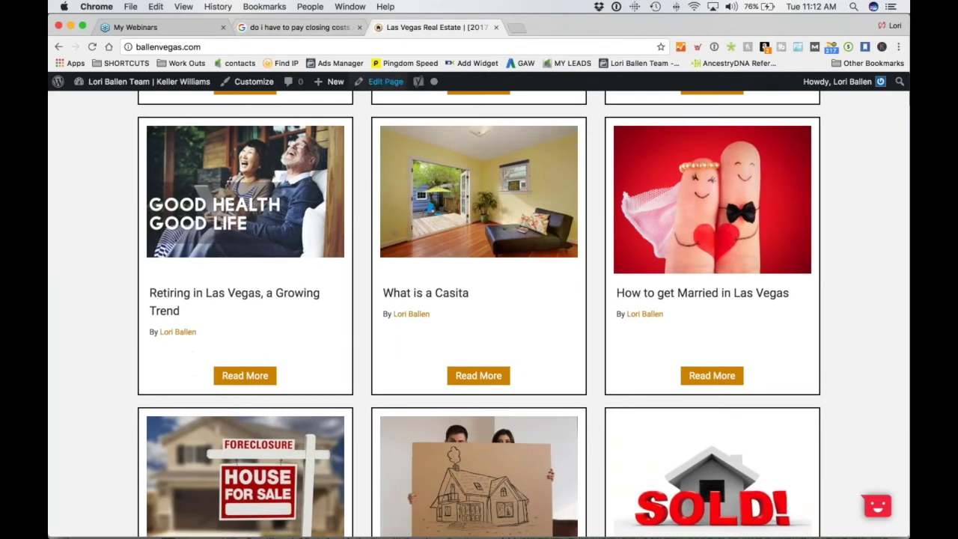
{"action": "scroll", "coordinate": [299, 34], "scroll_direction": "up", "scroll_amount": 8}
{"action": "scroll", "coordinate": [322, 82], "scroll_direction": "up", "scroll_amount": 4}
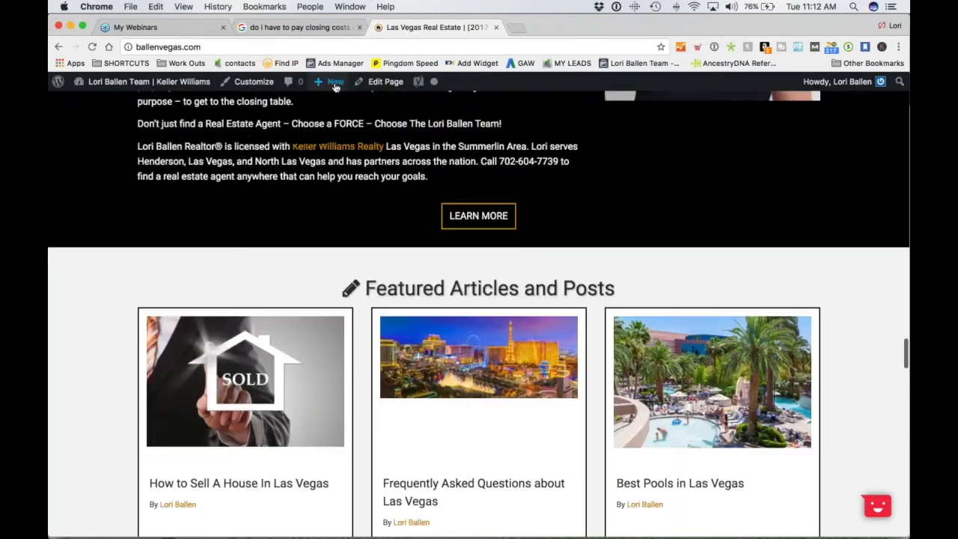
Step: Start a new post on the website, checking the closing-costs query in the Google results while the editor loads
{"action": "mouse_move", "coordinate": [335, 81]}
{"action": "left_click", "coordinate": [321, 102]}
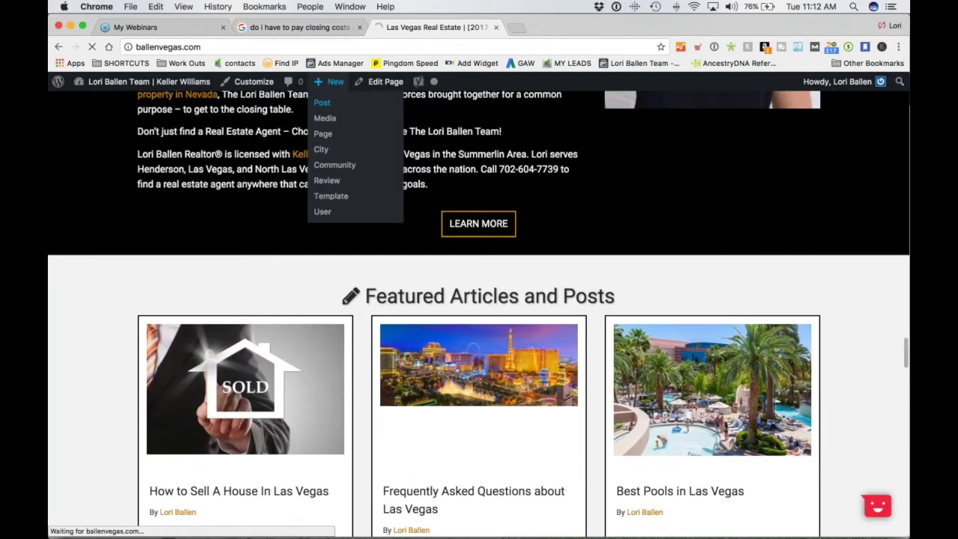
{"action": "key", "text": "ctrl+shift+Tab"}
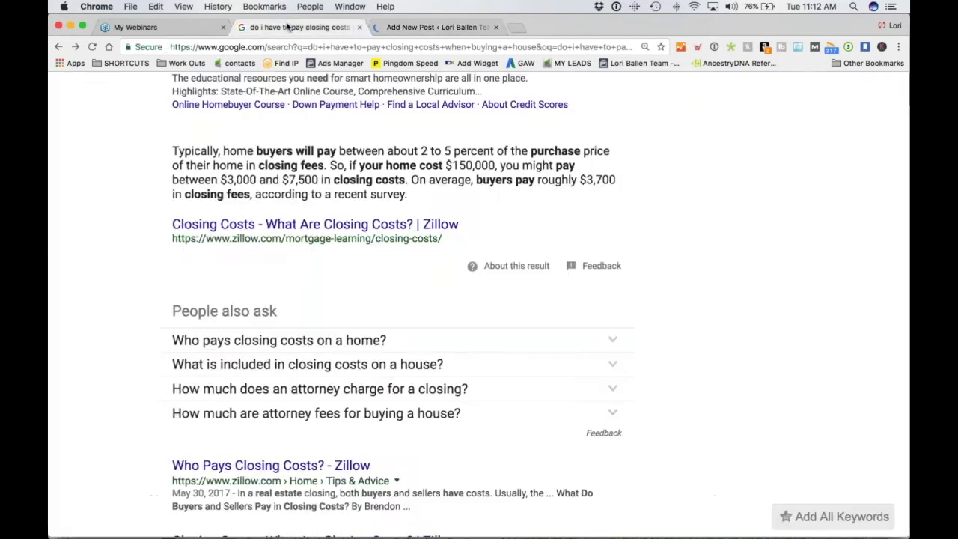
{"action": "scroll", "coordinate": [123, 252], "scroll_direction": "up", "scroll_amount": 2}
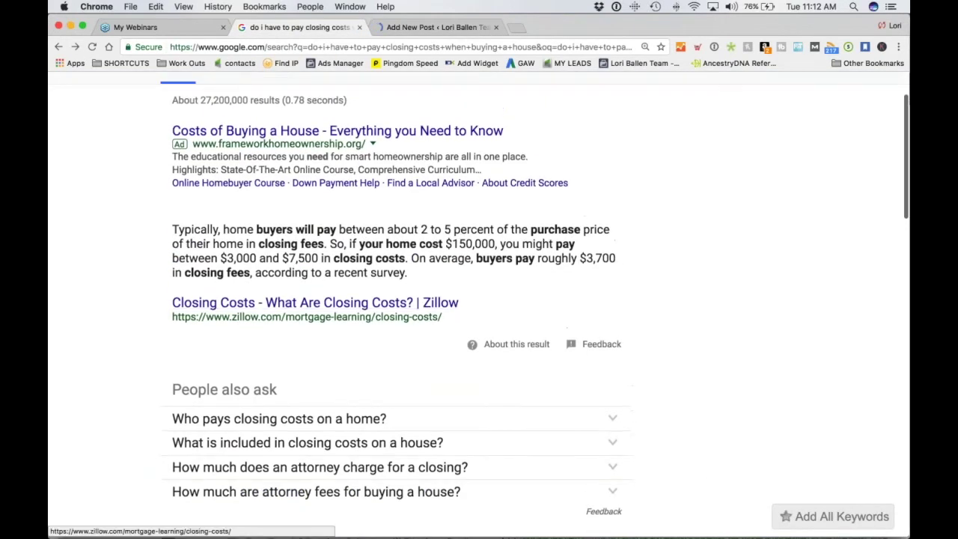
{"action": "scroll", "coordinate": [124, 252], "scroll_direction": "up", "scroll_amount": 1}
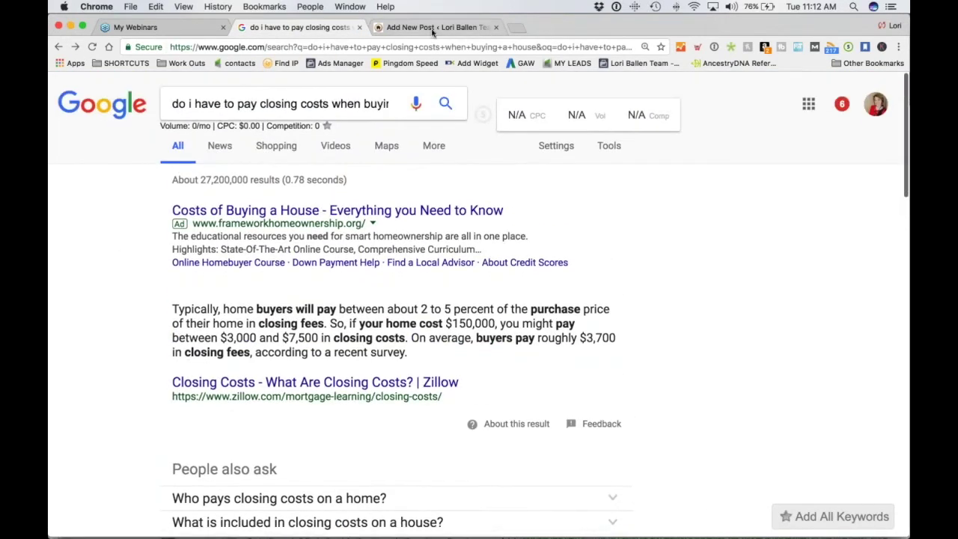
{"action": "left_click", "coordinate": [441, 27]}
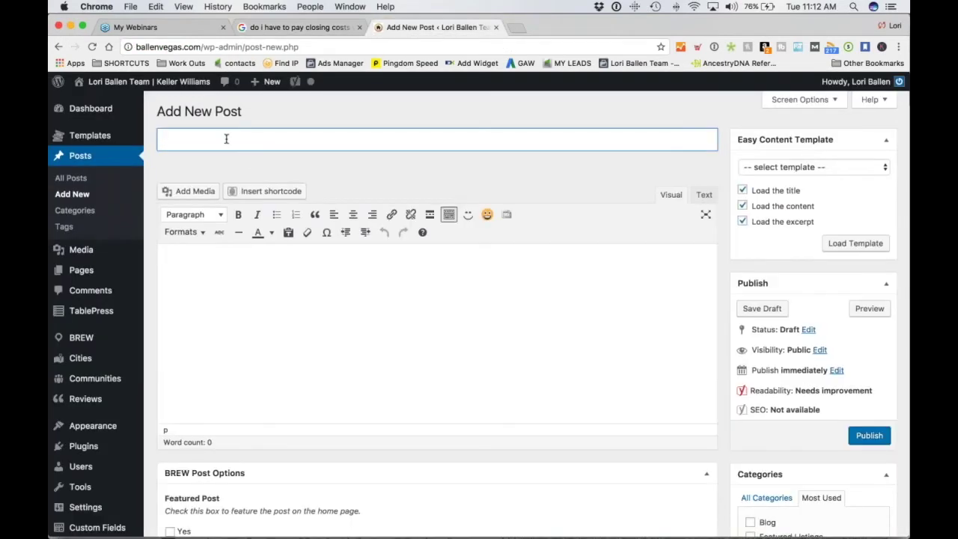
Step: Title the post "Do I Have to Pay Closing Costs when Buying Real Estate in Las Vegas?"
{"action": "type", "text": "Do I Have to B"}
{"action": "type", "text": "u"}
{"action": "key", "text": "BackSpace"}
{"action": "key", "text": "BackSpace"}
{"action": "type", "text": "Pay Closing "}
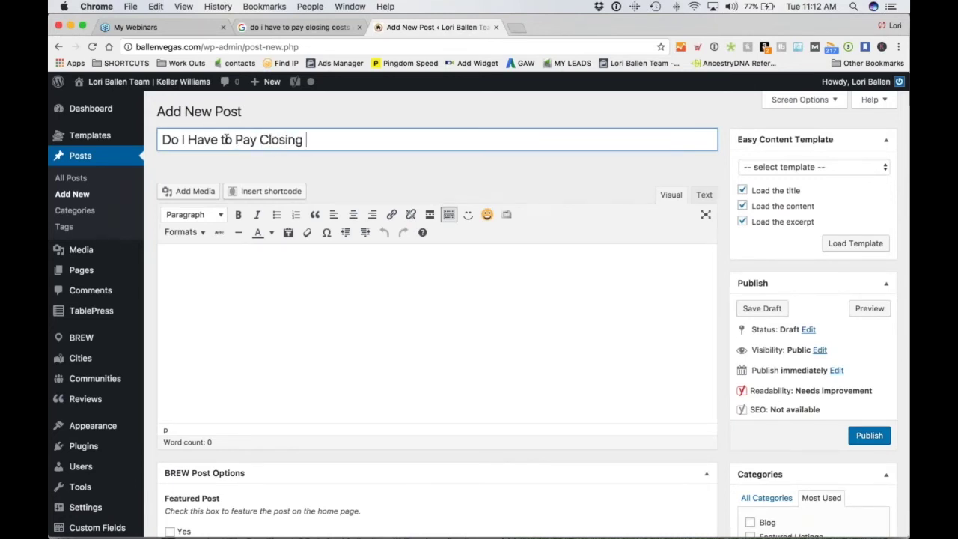
{"action": "type", "text": "Costs when B"}
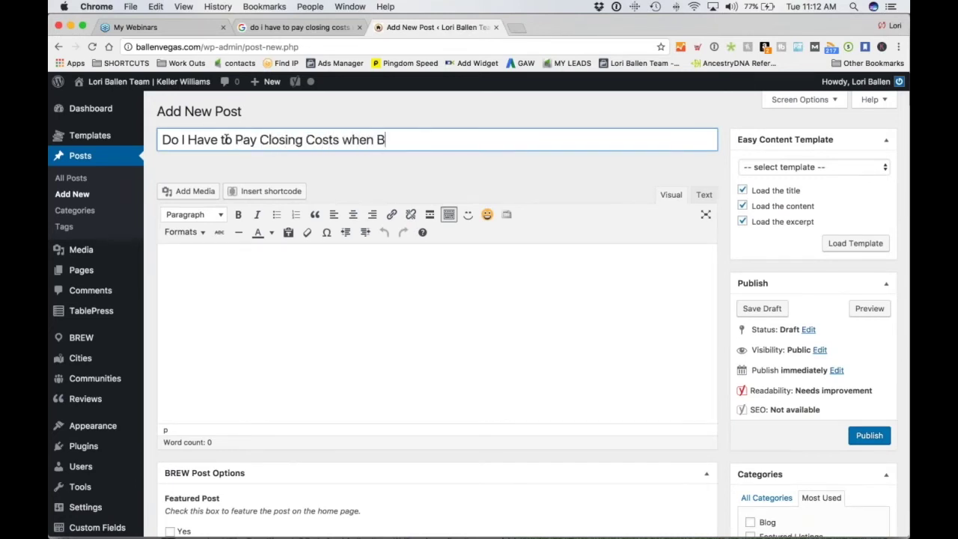
{"action": "type", "text": "uying Real Esate"}
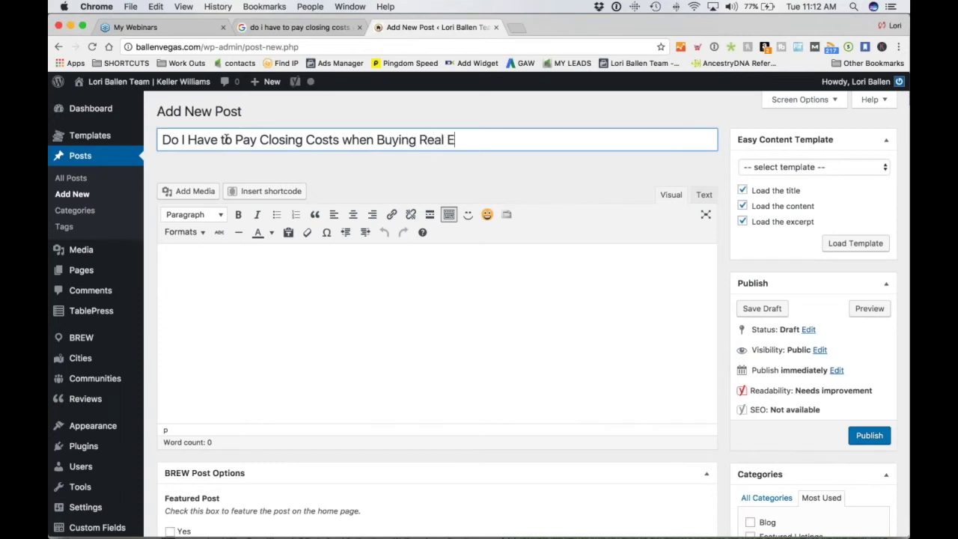
{"action": "key", "text": "BackSpace"}
{"action": "key", "text": "BackSpace"}
{"action": "key", "text": "BackSpace"}
{"action": "type", "text": "tate in Las Vegas?"}
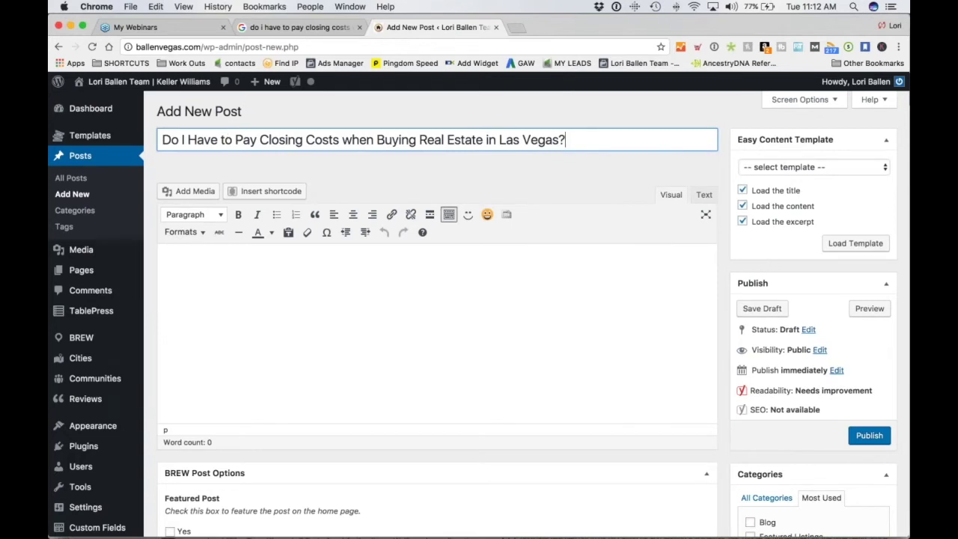
{"action": "left_click_drag", "start_coordinate": [601, 139], "coordinate": [183, 123]}
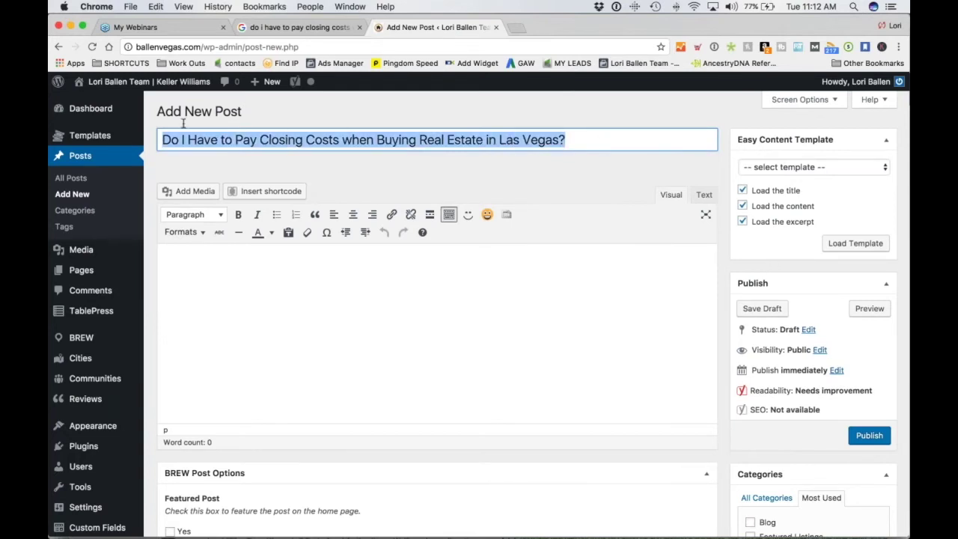
{"action": "key", "text": "Tab"}
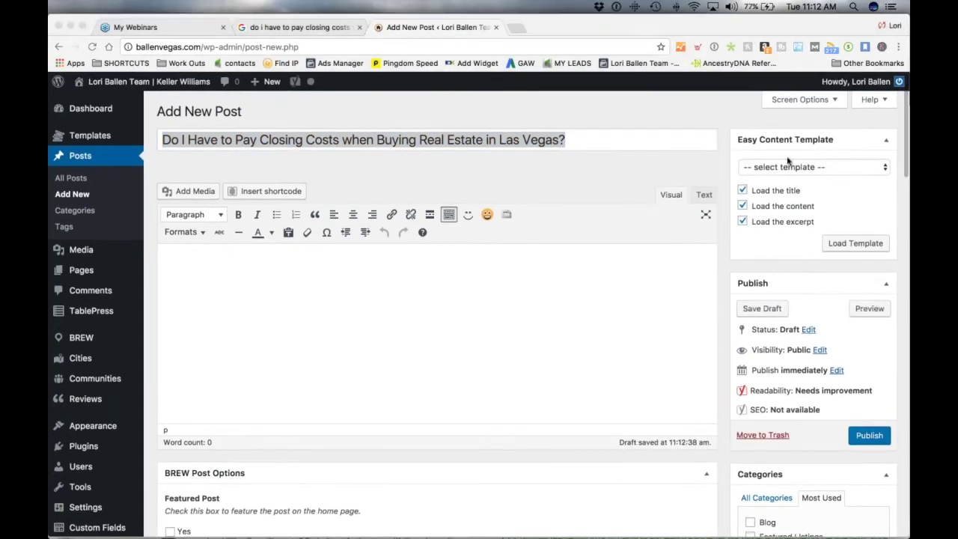
Step: Change the post's permalink slug to "buyer-closing-costs"
{"action": "scroll", "coordinate": [519, 278], "scroll_direction": "down", "scroll_amount": 1}
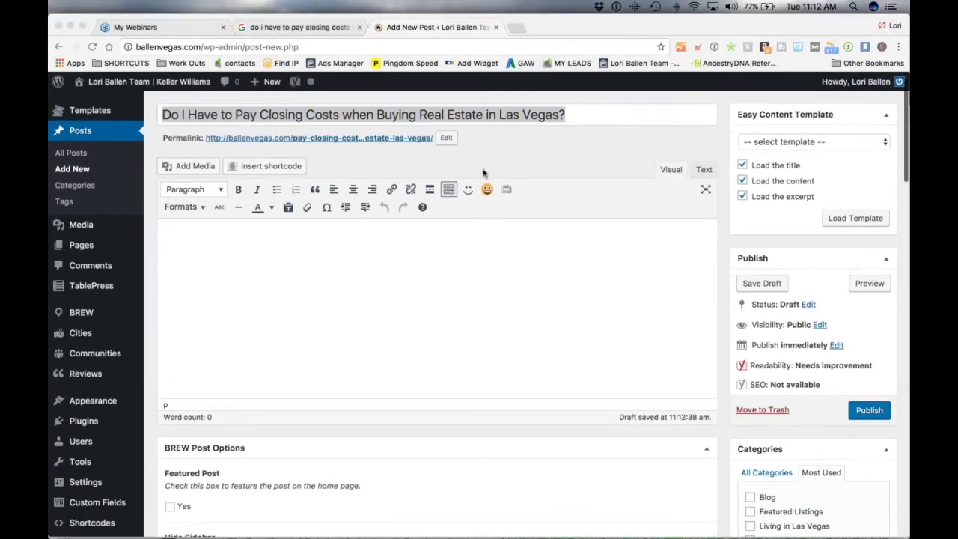
{"action": "left_click", "coordinate": [327, 144]}
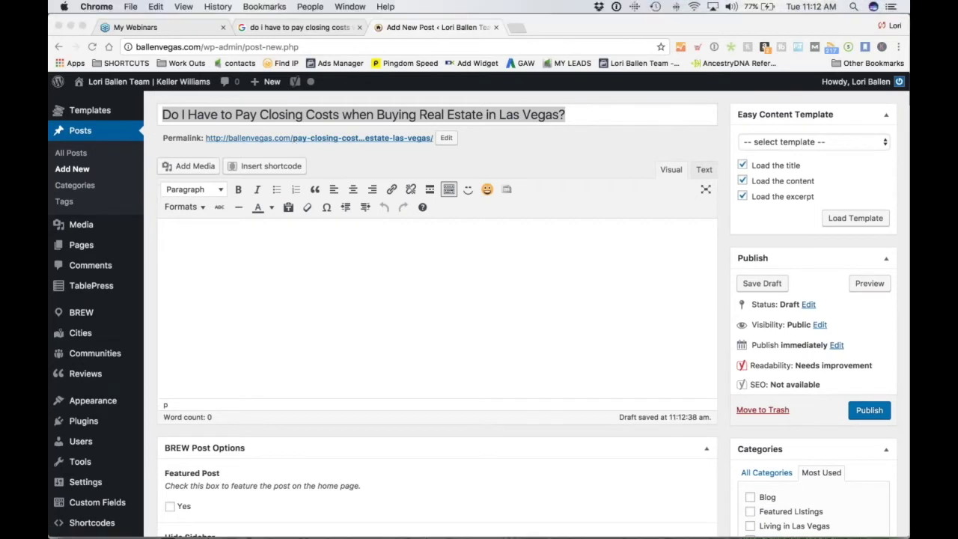
{"action": "left_click", "coordinate": [446, 138]}
{"action": "left_click_drag", "start_coordinate": [296, 139], "coordinate": [414, 139]}
{"action": "type", "text": "cloin"}
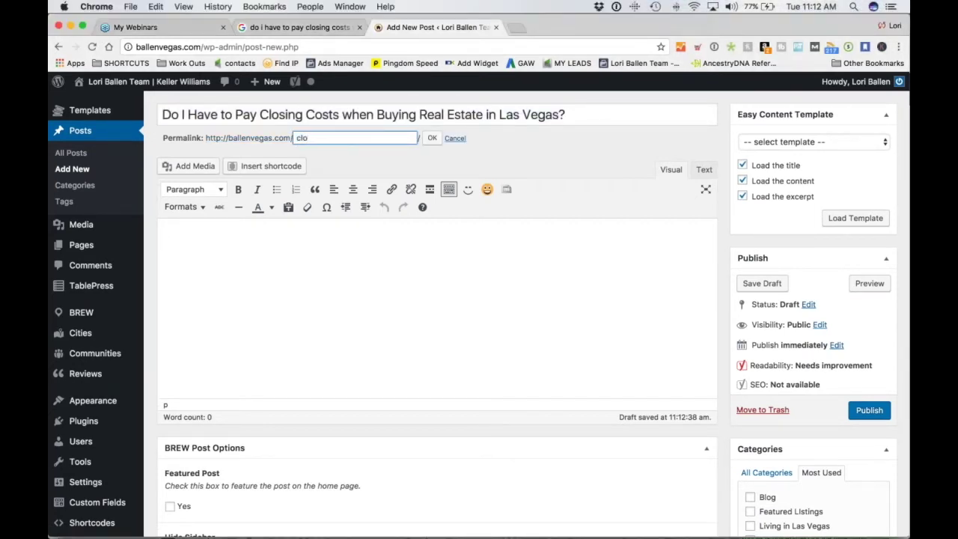
{"action": "key", "text": "BackSpace"}
{"action": "key", "text": "BackSpace"}
{"action": "key", "text": "BackSpace"}
{"action": "key", "text": "BackSpace"}
{"action": "key", "text": "BackSpace"}
{"action": "type", "text": "buyer-closing-costs"}
{"action": "scroll", "coordinate": [436, 147], "scroll_direction": "up", "scroll_amount": 1}
{"action": "left_click", "coordinate": [433, 145]}
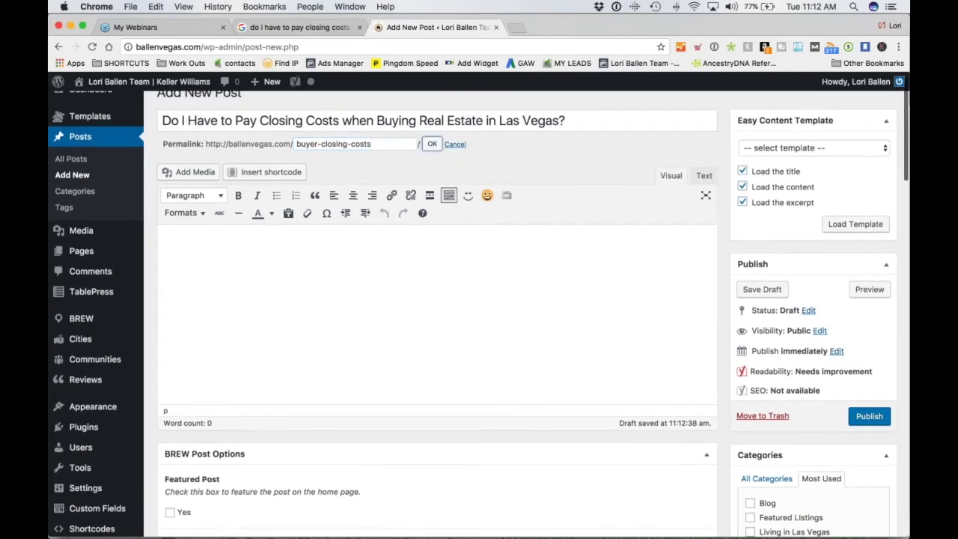
Step: Examine the post's title and web address in the Yoast SEO snippet preview
{"action": "scroll", "coordinate": [481, 167], "scroll_direction": "down", "scroll_amount": 1}
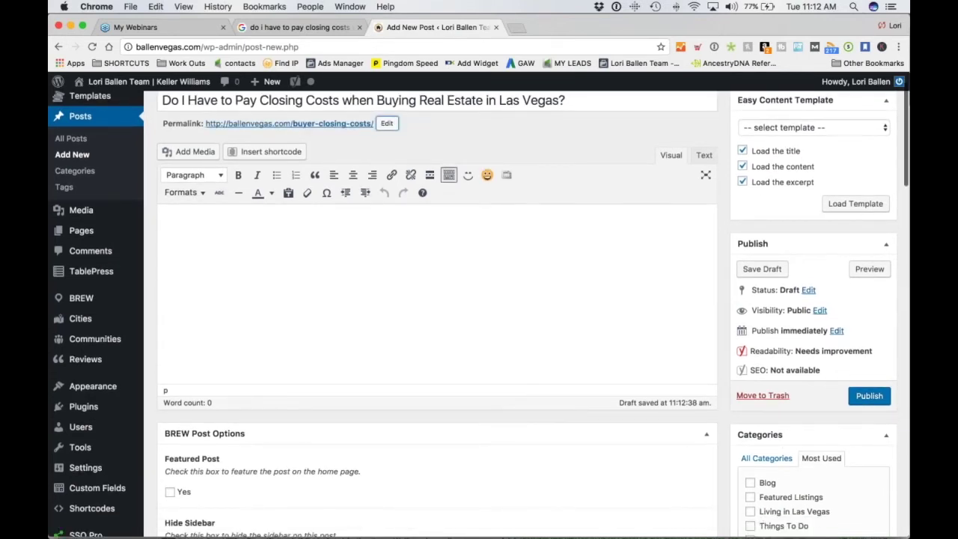
{"action": "key", "text": "super+a"}
{"action": "scroll", "coordinate": [546, 244], "scroll_direction": "down", "scroll_amount": 1}
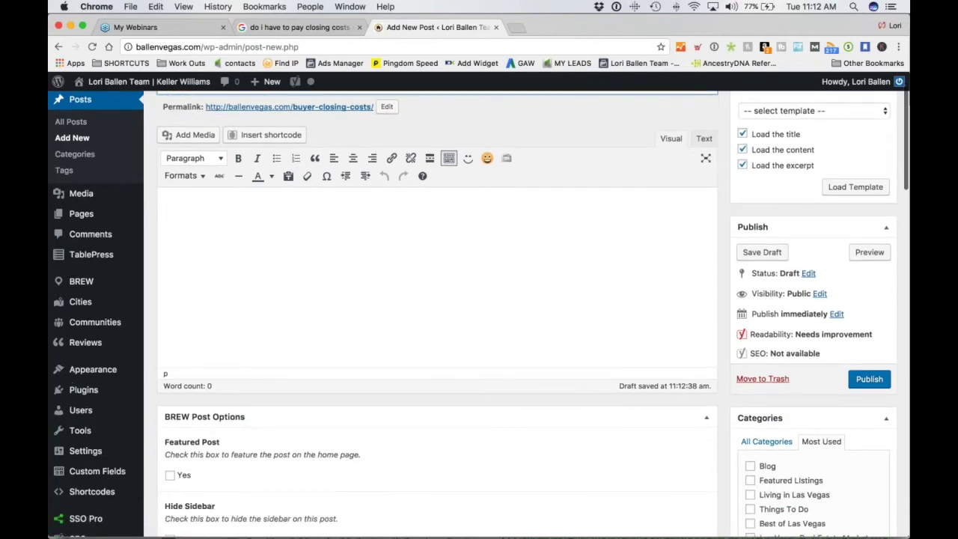
{"action": "scroll", "coordinate": [225, 268], "scroll_direction": "down", "scroll_amount": 15}
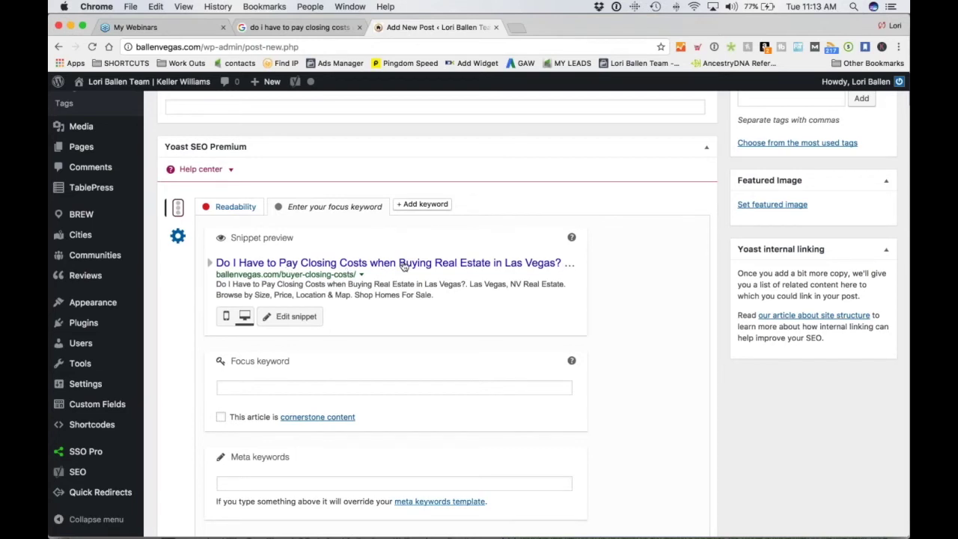
{"action": "left_click", "coordinate": [339, 263]}
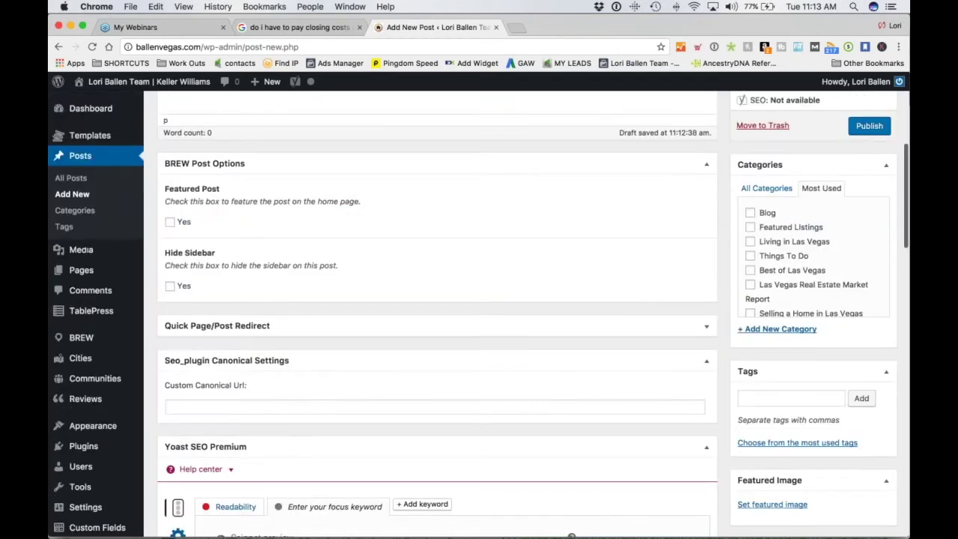
{"action": "scroll", "coordinate": [371, 174], "scroll_direction": "down", "scroll_amount": 15}
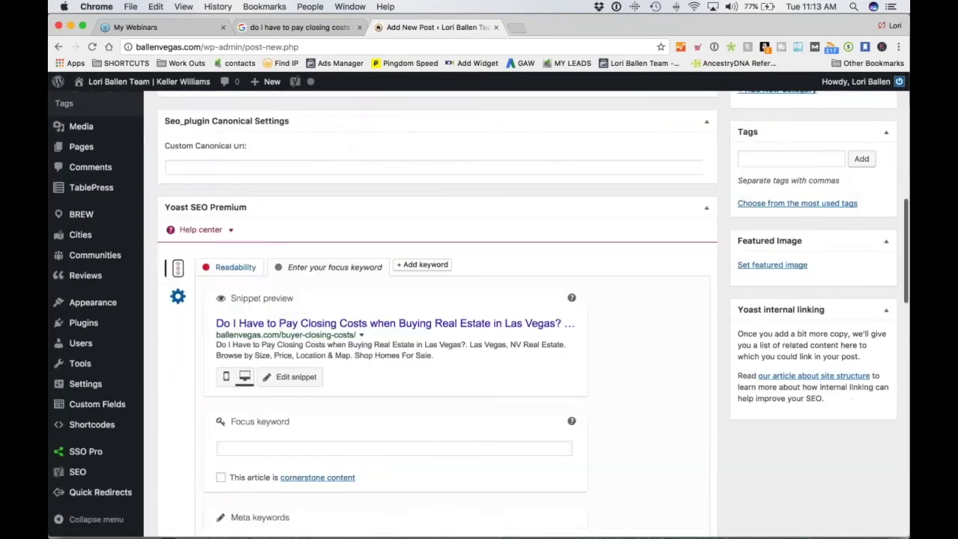
Step: Open the Yoast snippet for editing to review its SEO title, slug and meta description
{"action": "left_click", "coordinate": [554, 190]}
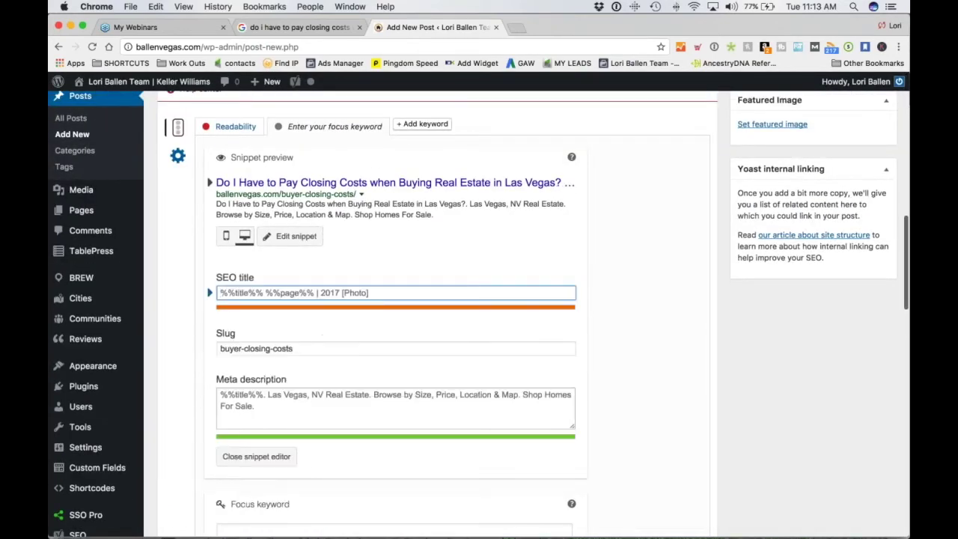
{"action": "scroll", "coordinate": [479, 314], "scroll_direction": "up", "scroll_amount": 6}
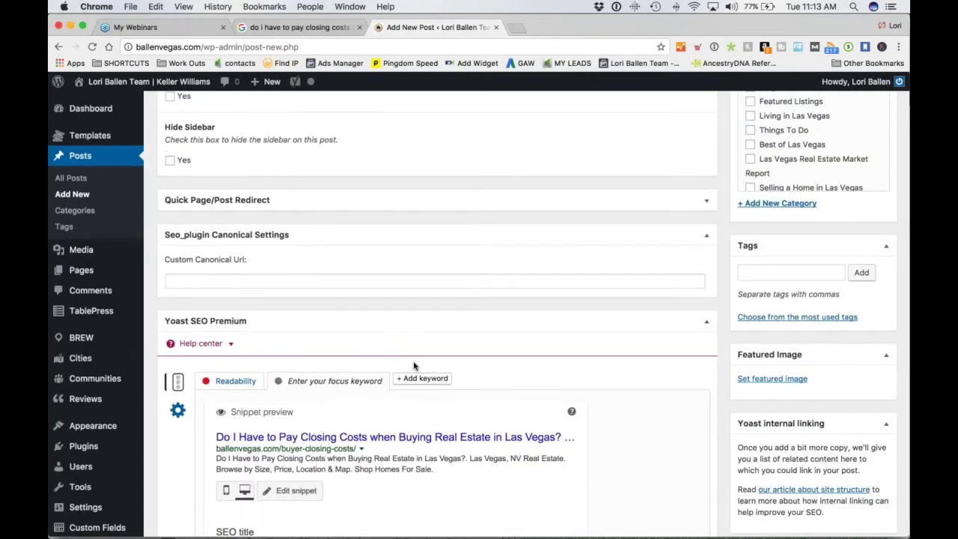
{"action": "scroll", "coordinate": [412, 367], "scroll_direction": "up", "scroll_amount": 6}
{"action": "scroll", "coordinate": [408, 369], "scroll_direction": "up", "scroll_amount": 5}
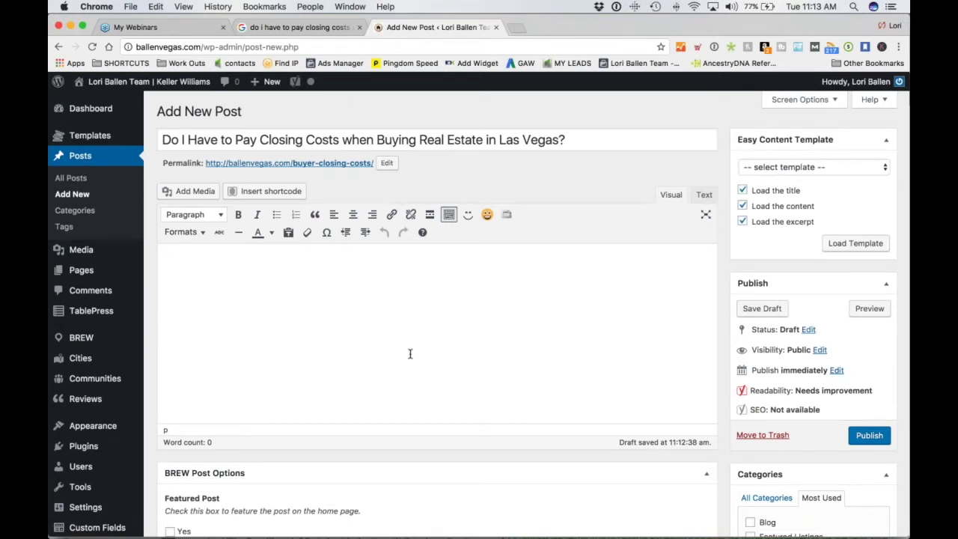
Step: Write the placeholder line "Write about 300 words." in the post body and start a new paragraph below it
{"action": "left_click", "coordinate": [410, 353]}
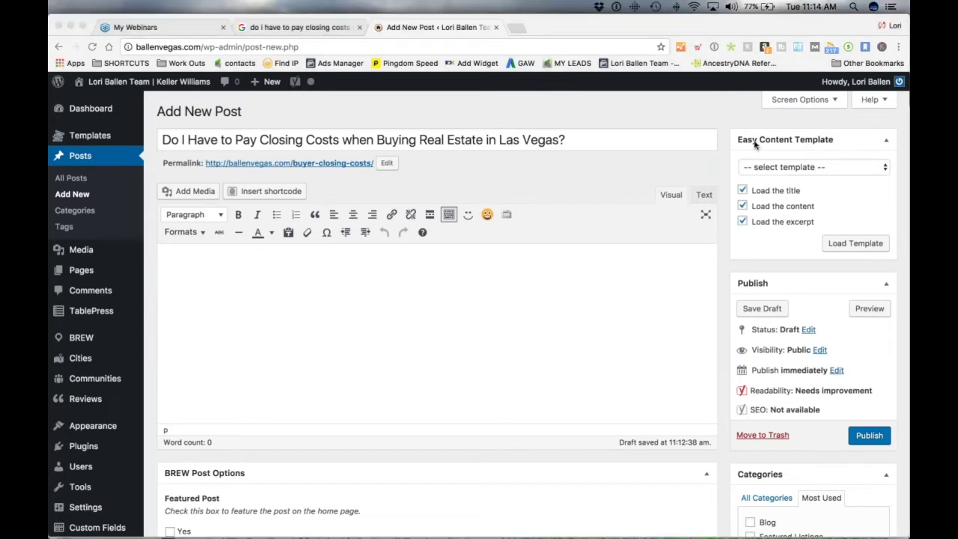
{"action": "left_click", "coordinate": [234, 292]}
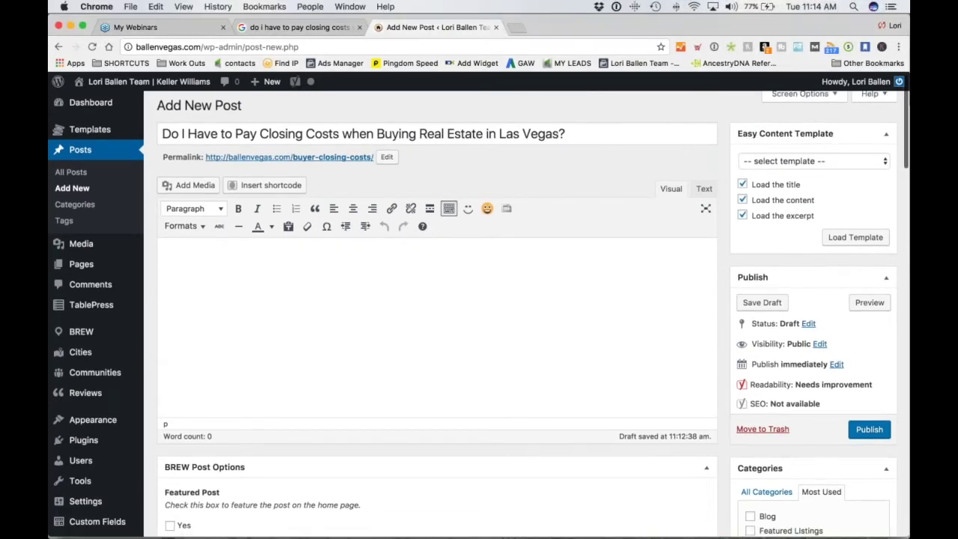
{"action": "type", "text": "a"}
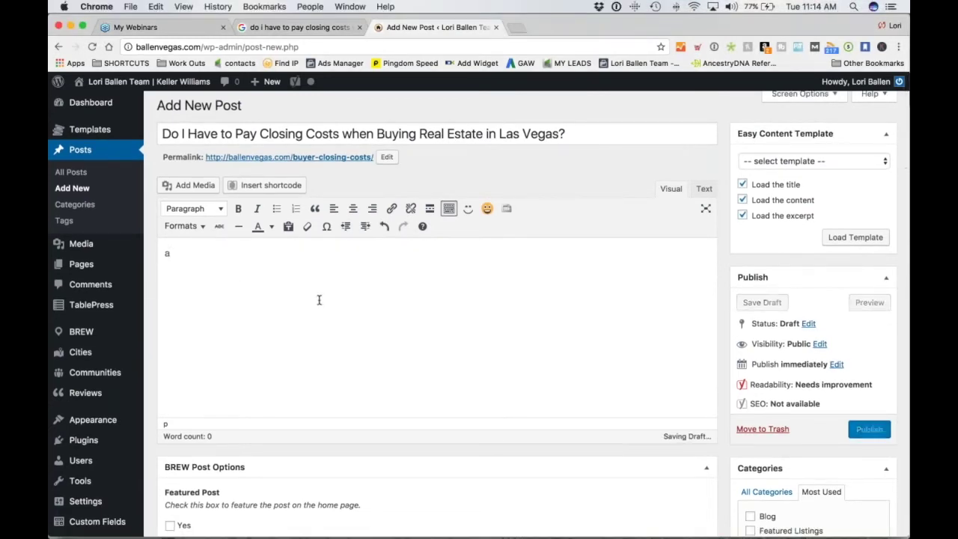
{"action": "key", "text": "BackSpace"}
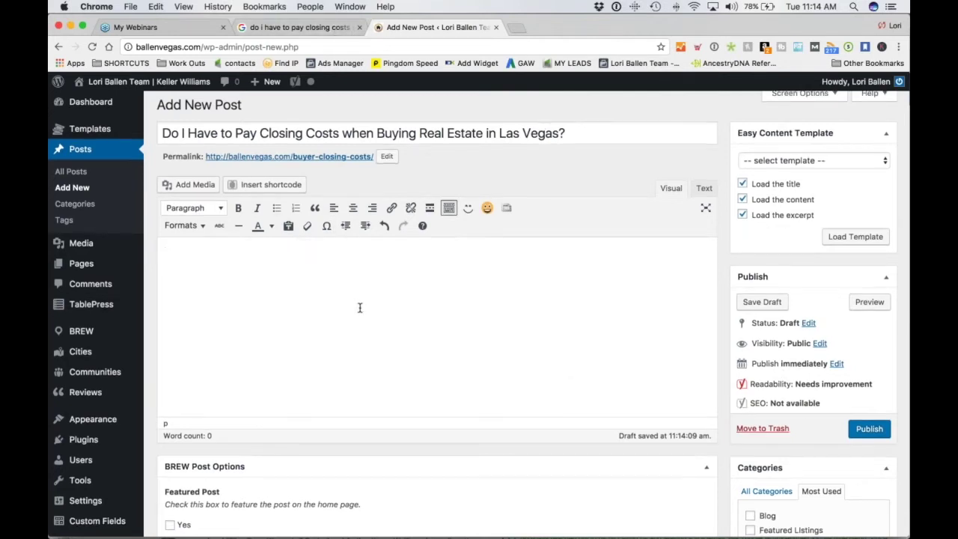
{"action": "scroll", "coordinate": [357, 305], "scroll_direction": "down", "scroll_amount": 1}
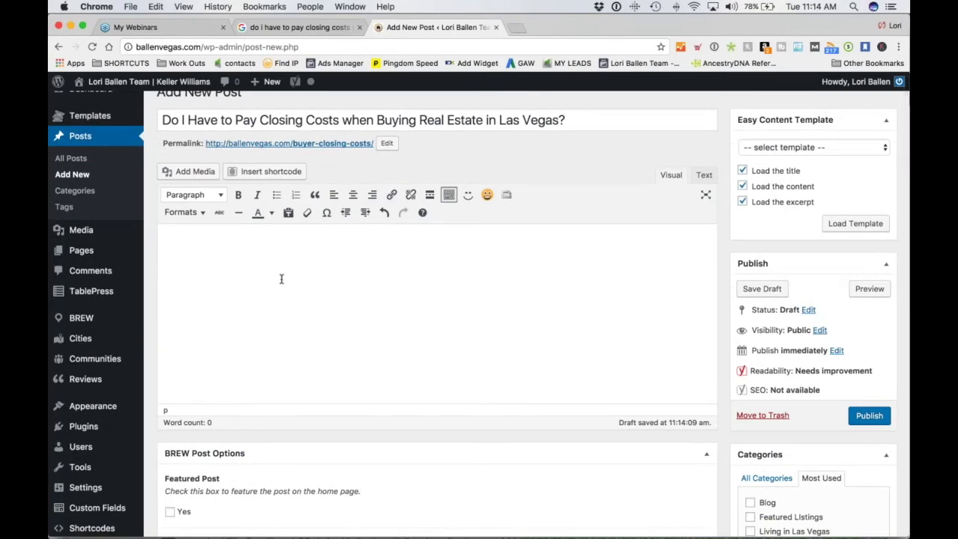
{"action": "type", "text": "Write about 300 words."}
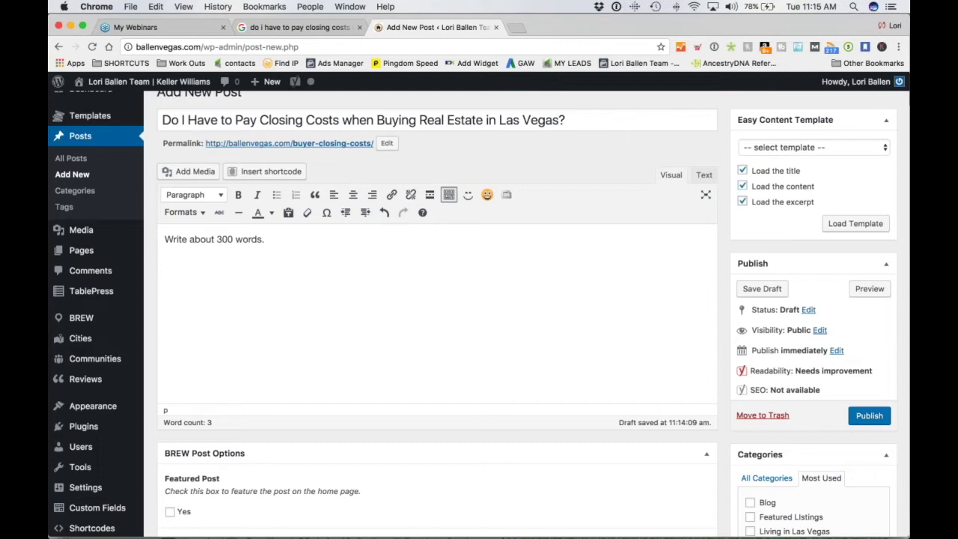
{"action": "scroll", "coordinate": [300, 237], "scroll_direction": "down", "scroll_amount": 2}
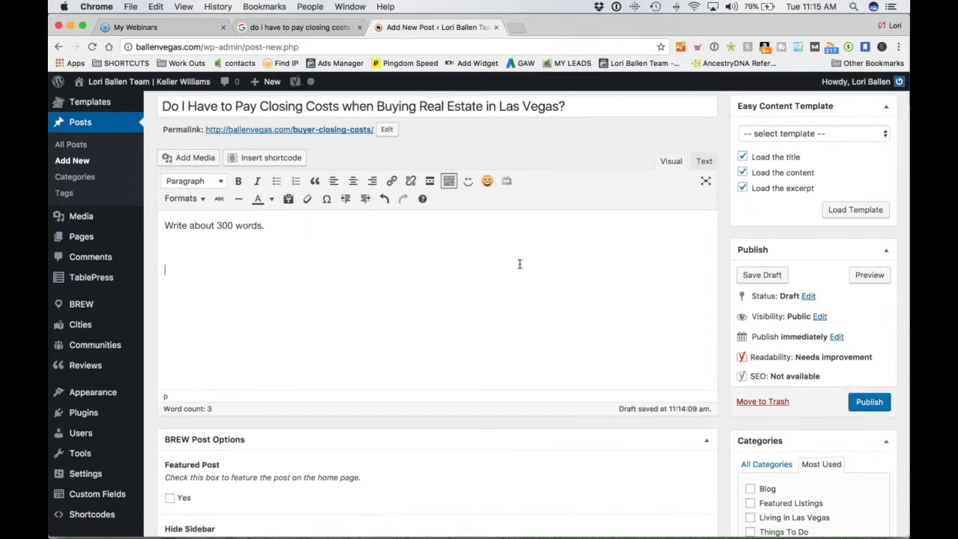
{"action": "key", "text": "Return"}
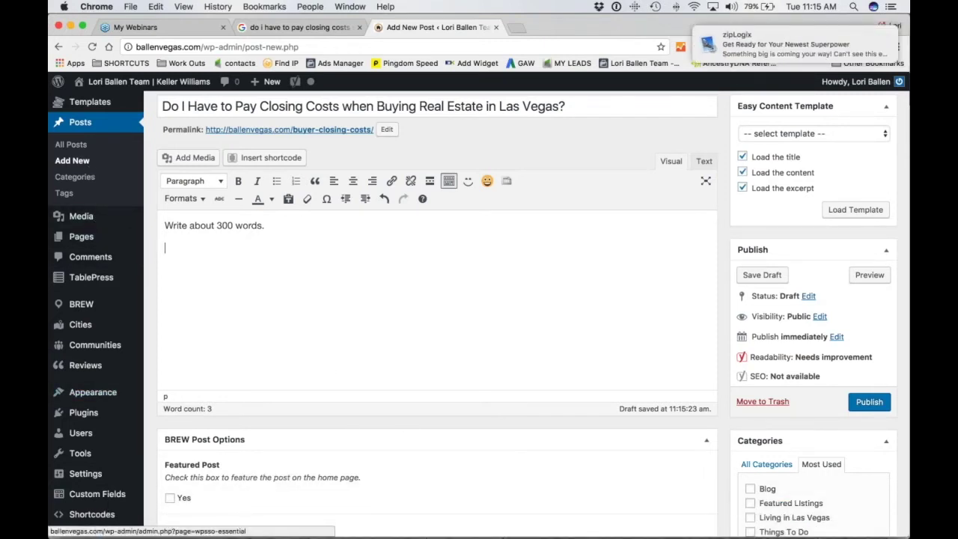
{"action": "scroll", "coordinate": [479, 299], "scroll_direction": "down", "scroll_amount": 1}
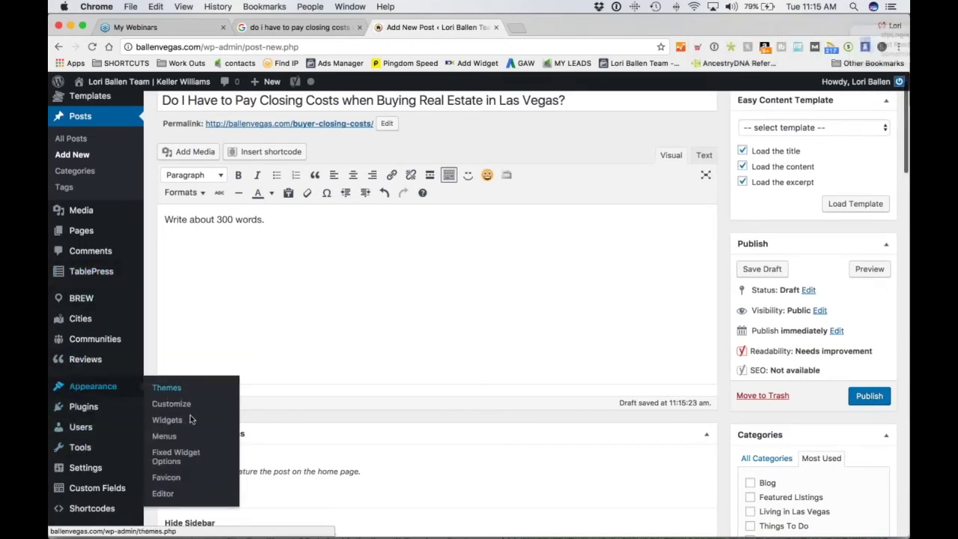
{"action": "mouse_move", "coordinate": [87, 429]}
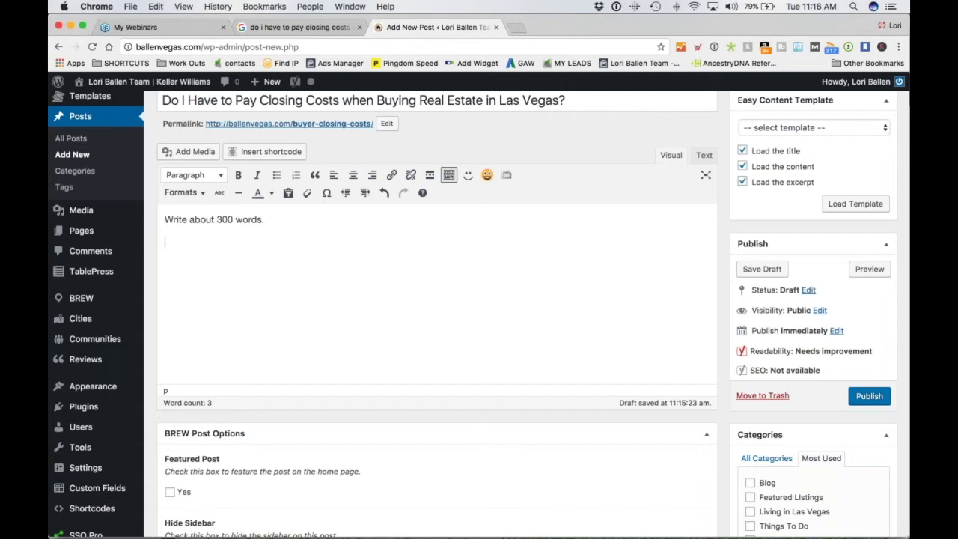
{"action": "key", "text": "Return"}
Step: Examine the closing-costs featured snippet, the "People also ask" questions and the organic results in the Google search
{"action": "left_click", "coordinate": [320, 28]}
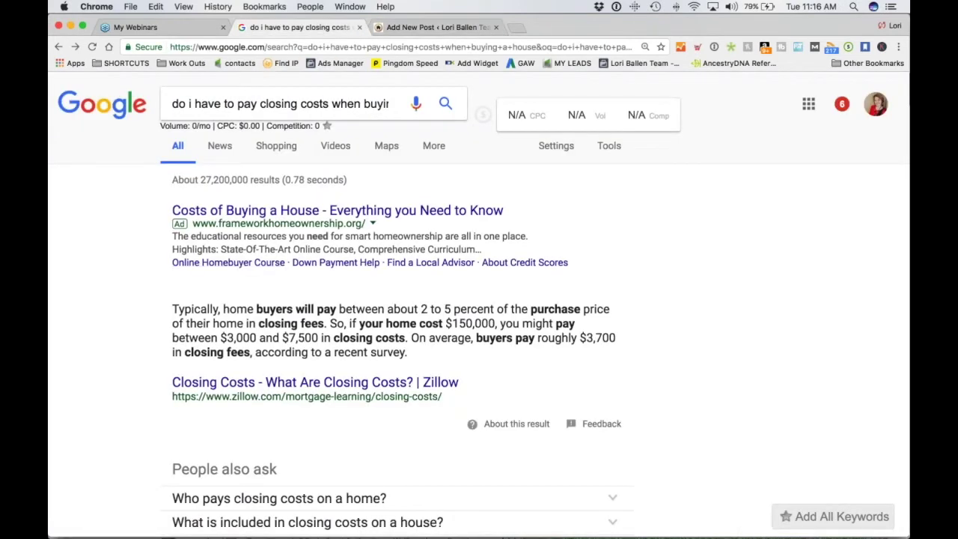
{"action": "scroll", "coordinate": [399, 123], "scroll_direction": "down", "scroll_amount": 1}
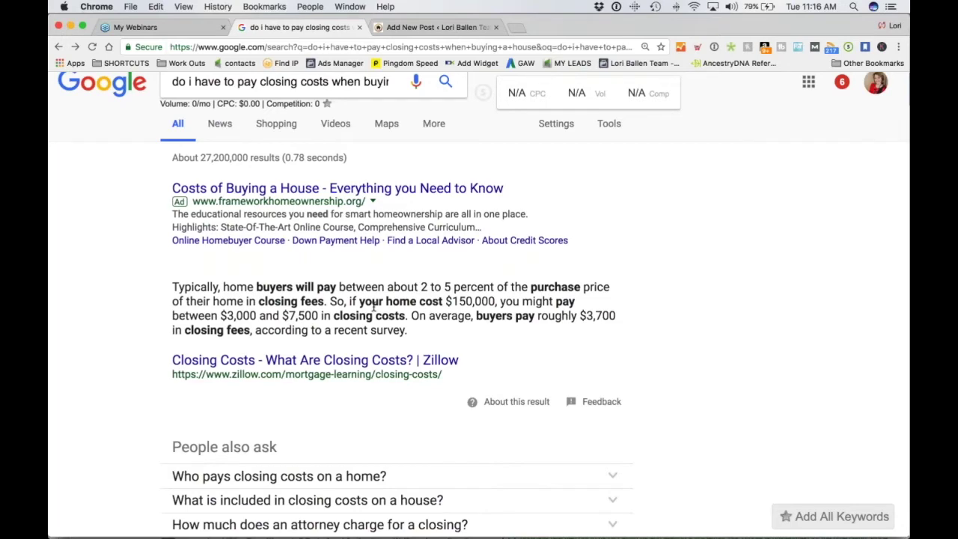
{"action": "scroll", "coordinate": [375, 307], "scroll_direction": "down", "scroll_amount": 1}
{"action": "scroll", "coordinate": [379, 306], "scroll_direction": "down", "scroll_amount": 8}
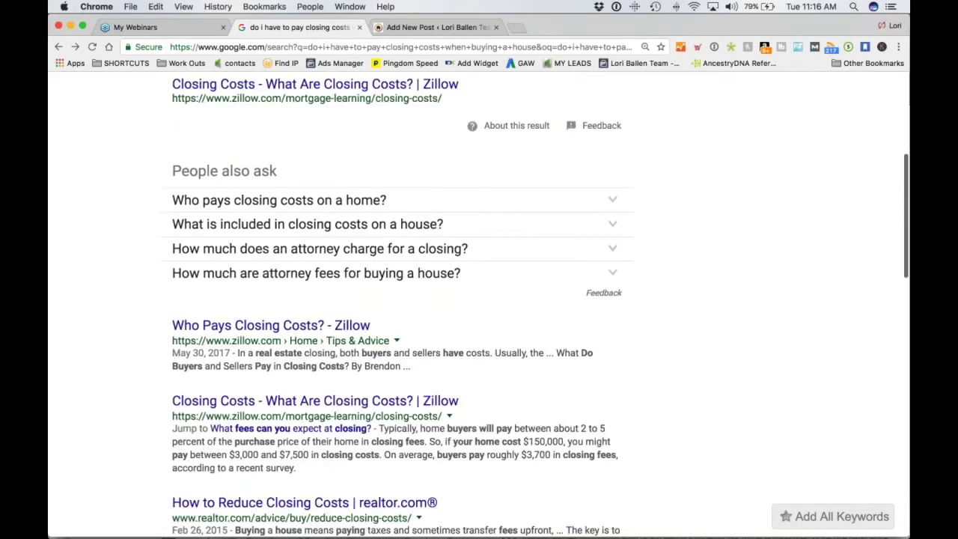
{"action": "scroll", "coordinate": [535, 304], "scroll_direction": "down", "scroll_amount": 1}
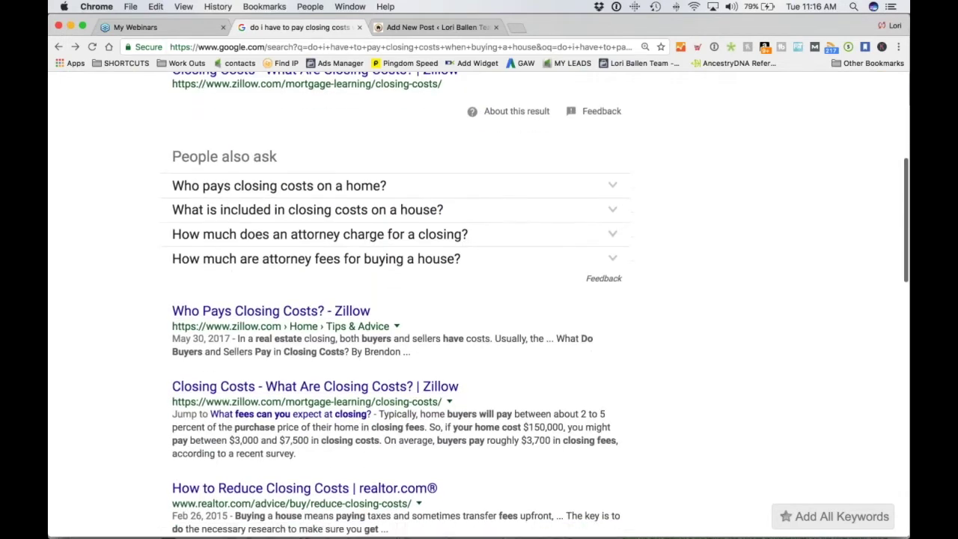
{"action": "scroll", "coordinate": [384, 320], "scroll_direction": "down", "scroll_amount": 1}
{"action": "scroll", "coordinate": [384, 320], "scroll_direction": "up", "scroll_amount": 4}
{"action": "scroll", "coordinate": [384, 320], "scroll_direction": "down", "scroll_amount": 7}
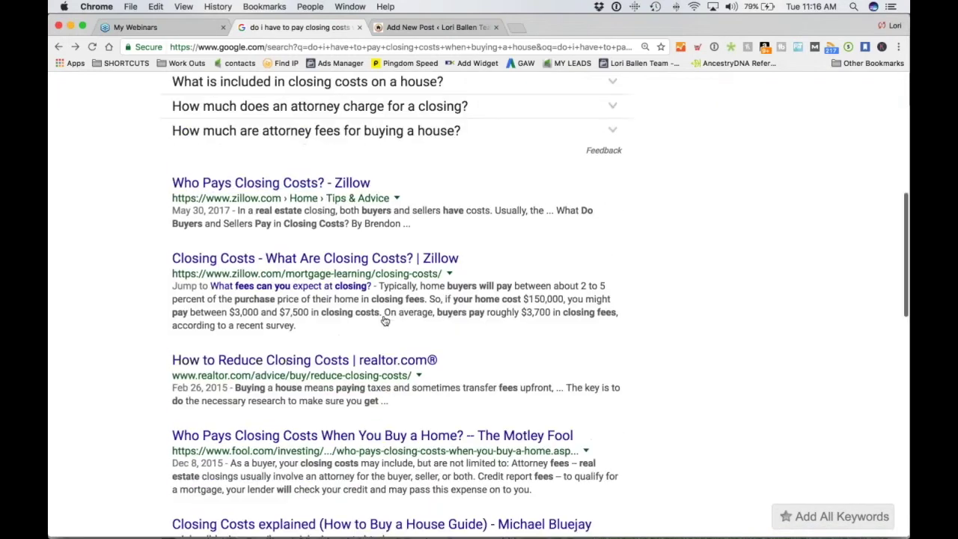
{"action": "scroll", "coordinate": [384, 320], "scroll_direction": "down", "scroll_amount": 1}
{"action": "scroll", "coordinate": [384, 320], "scroll_direction": "up", "scroll_amount": 15}
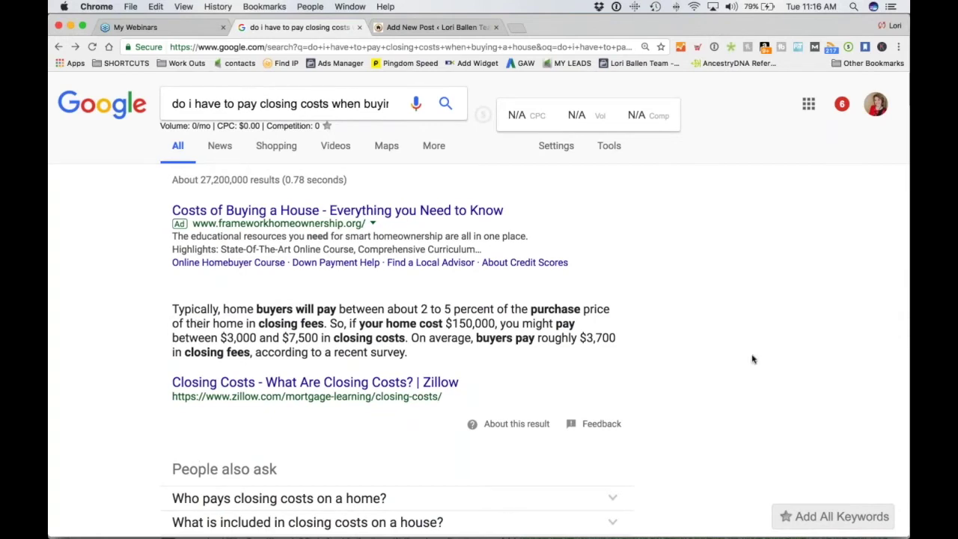
{"action": "scroll", "coordinate": [273, 327], "scroll_direction": "down", "scroll_amount": 1}
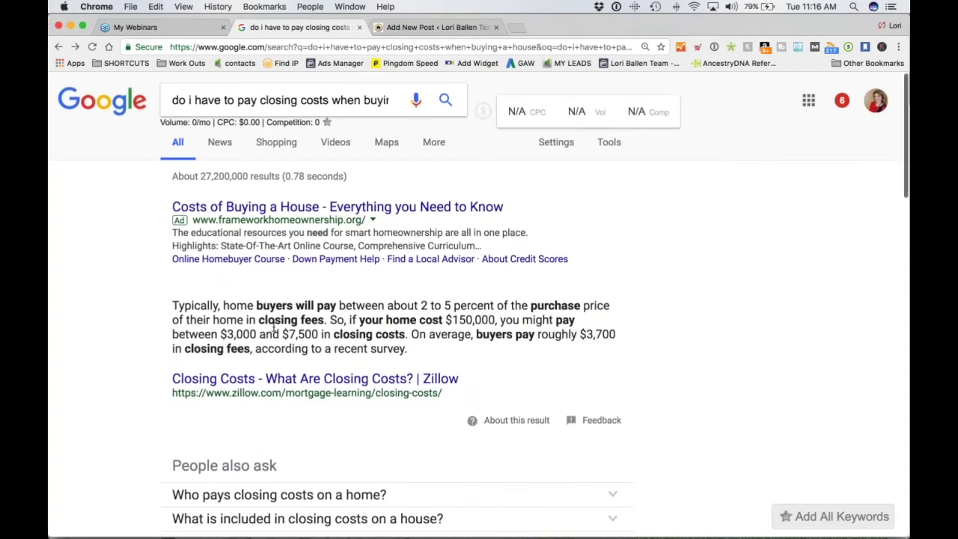
{"action": "scroll", "coordinate": [274, 327], "scroll_direction": "down", "scroll_amount": 5}
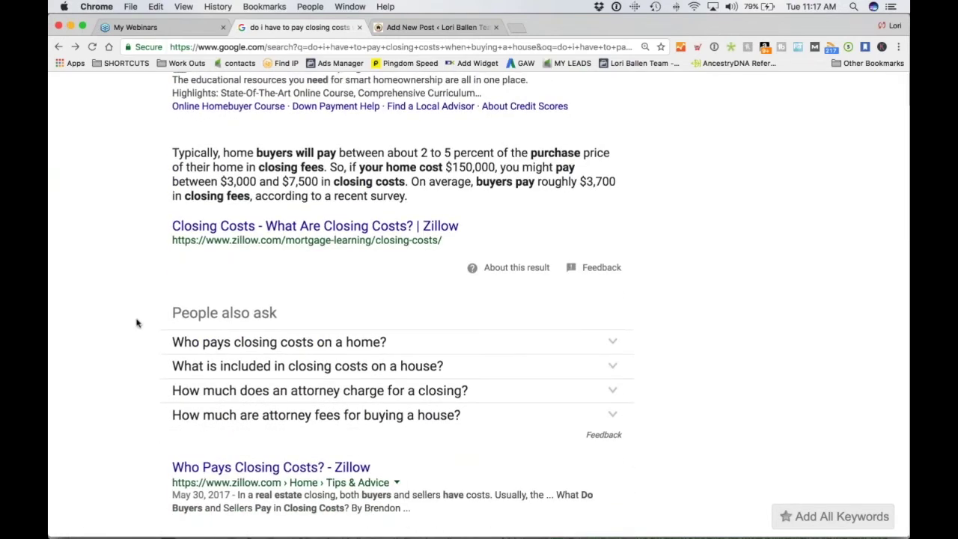
{"action": "scroll", "coordinate": [136, 323], "scroll_direction": "down", "scroll_amount": 3}
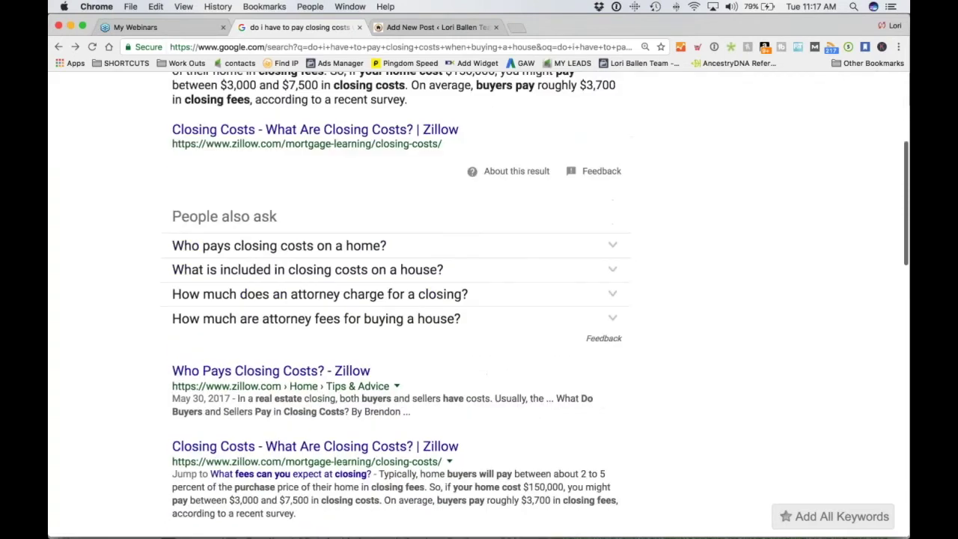
Step: Return to the post editor and add the question "Who Pays Closing Costs On A Home?" below the placeholder line
{"action": "left_click", "coordinate": [433, 29]}
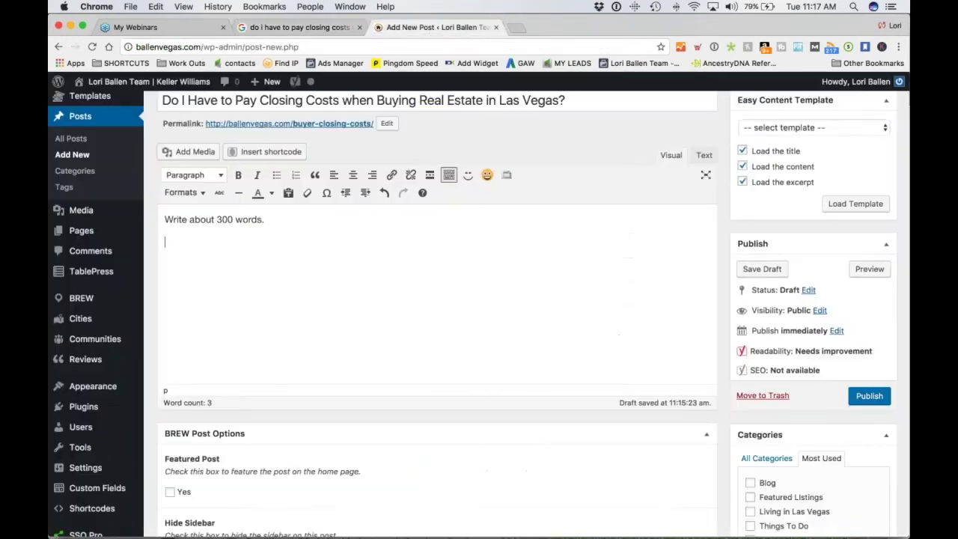
{"action": "type", "text": "Who Pays Closing"}
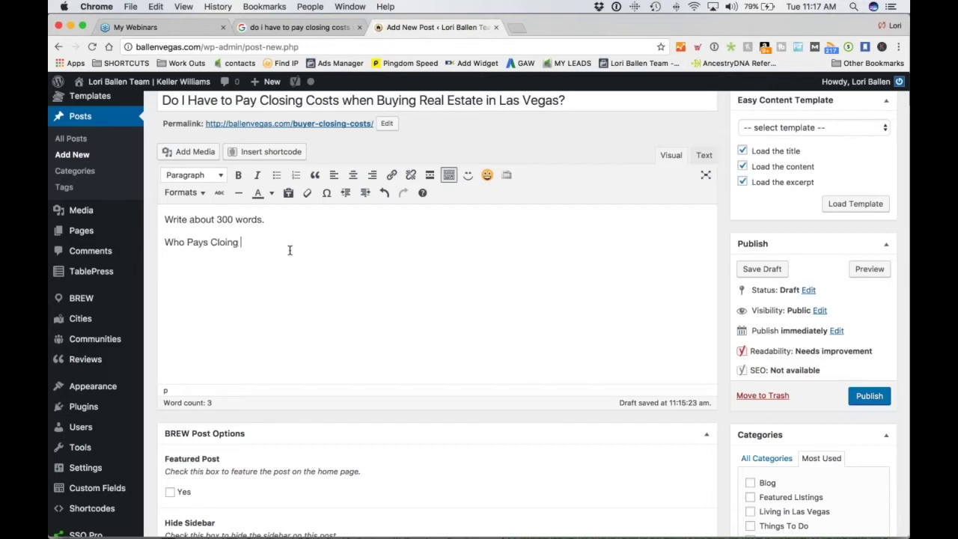
{"action": "key", "text": "BackSpace"}
{"action": "key", "text": "BackSpace"}
{"action": "key", "text": "BackSpace"}
{"action": "key", "text": "BackSpace"}
{"action": "type", "text": "sings"}
{"action": "key", "text": "BackSpace"}
{"action": "key", "text": "BackSpace"}
{"action": "type", "text": "Costs ON"}
{"action": "key", "text": "BackSpace"}
{"action": "type", "text": "n A Home?"}
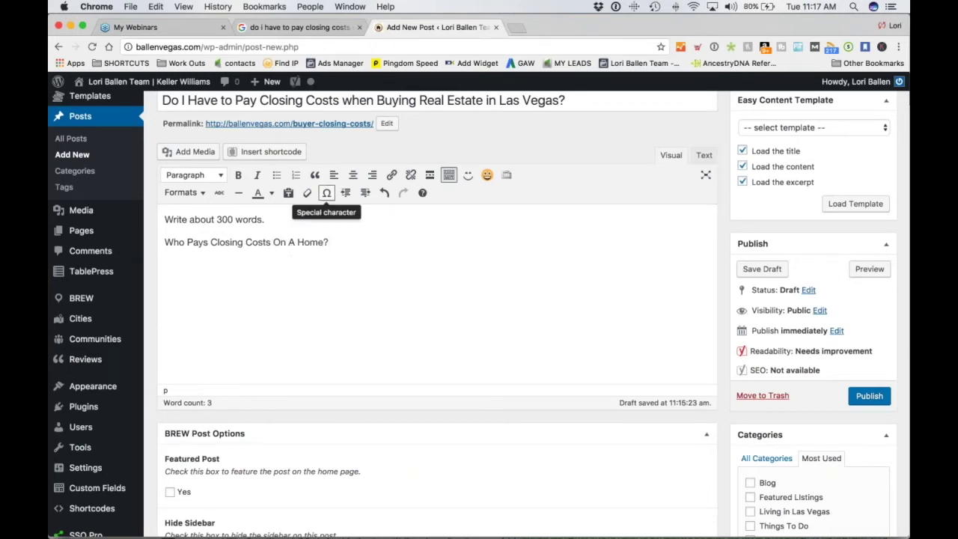
Step: Format the question "Who Pays Closing Costs On A Home?" as Heading 2
{"action": "left_click_drag", "start_coordinate": [354, 242], "coordinate": [151, 243]}
{"action": "left_click", "coordinate": [191, 174]}
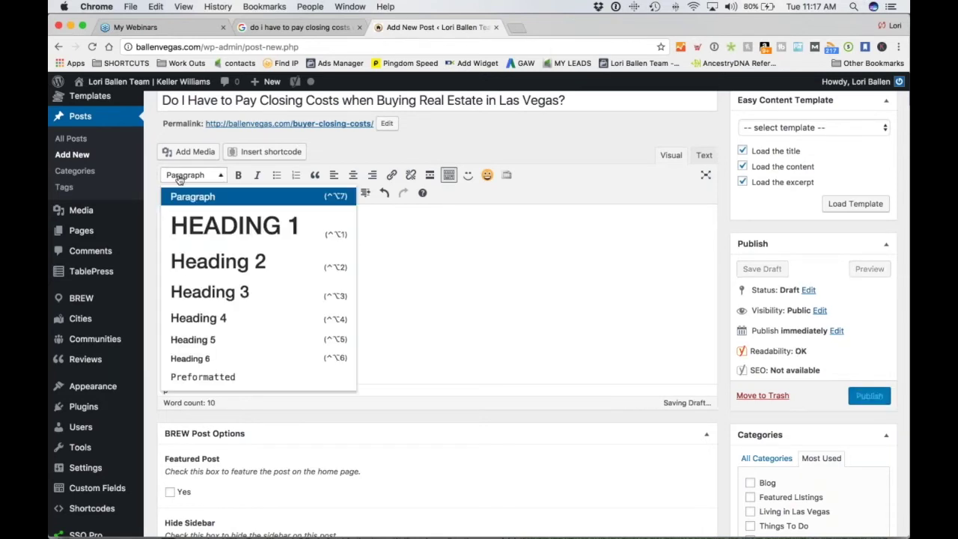
{"action": "left_click", "coordinate": [219, 262]}
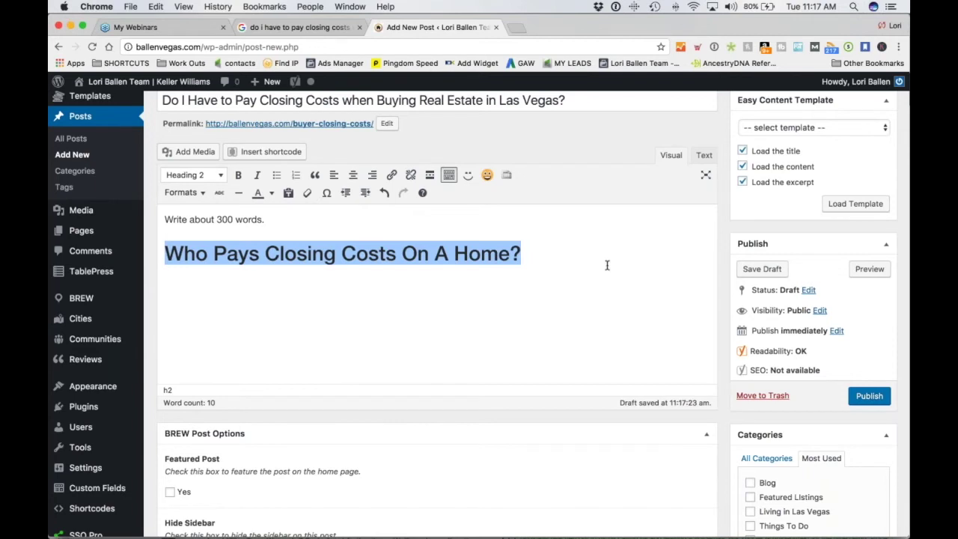
{"action": "left_click", "coordinate": [547, 262]}
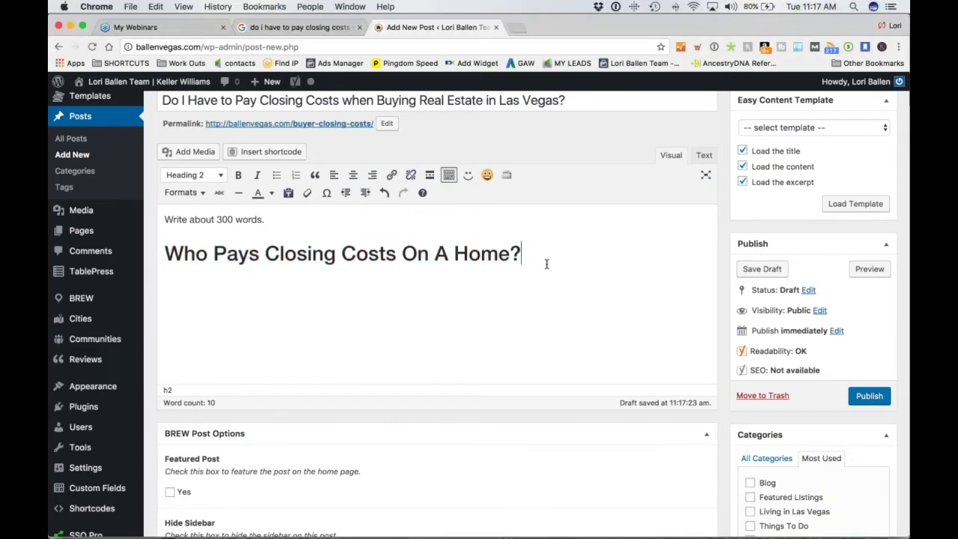
{"action": "key", "text": "shift+Left"}
{"action": "triple_click", "coordinate": [329, 258]}
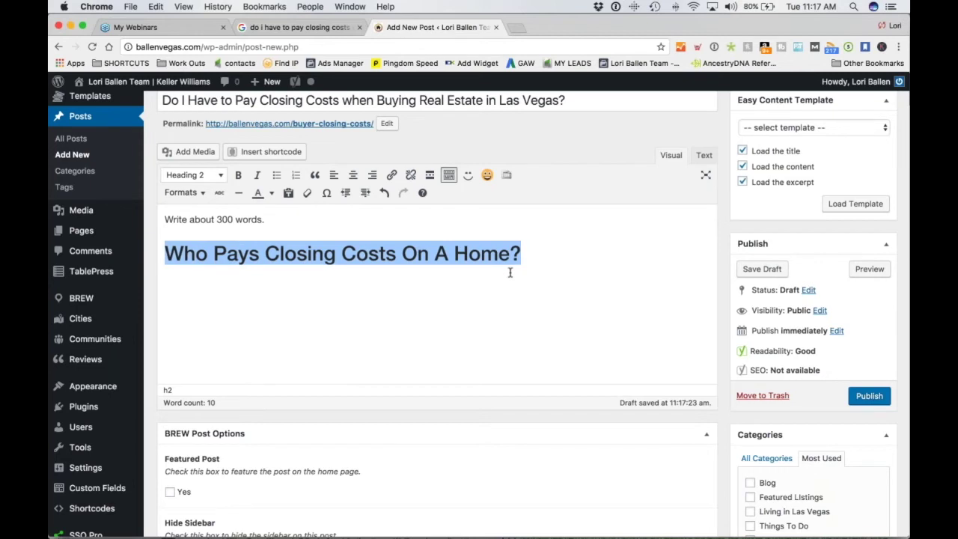
{"action": "left_click_drag", "start_coordinate": [571, 255], "coordinate": [159, 255]}
Step: Show the post body's HTML source and delete the opening and closing h2 tags around the question
{"action": "left_click", "coordinate": [704, 156]}
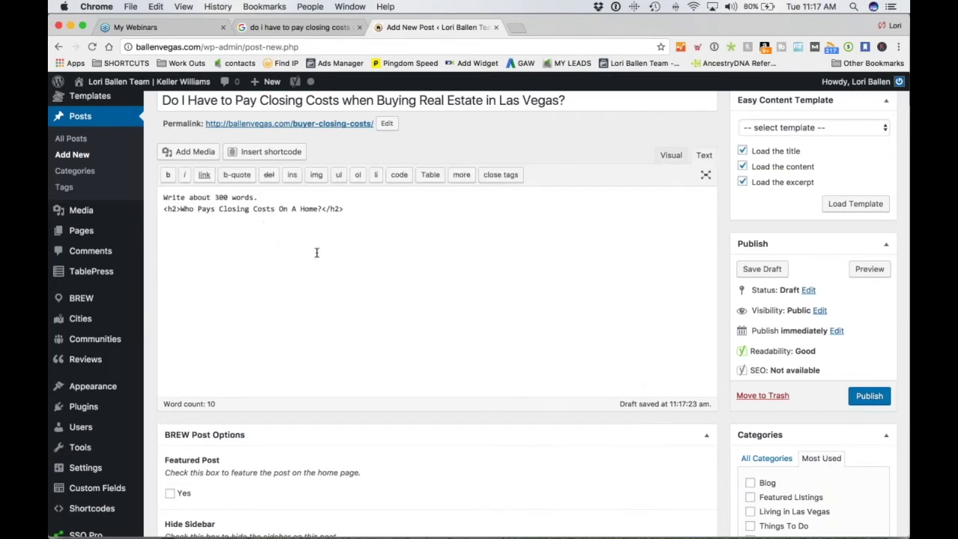
{"action": "left_click", "coordinate": [181, 226]}
{"action": "key", "text": "BackSpace"}
{"action": "key", "text": "BackSpace"}
{"action": "key", "text": "BackSpace"}
{"action": "key", "text": "BackSpace"}
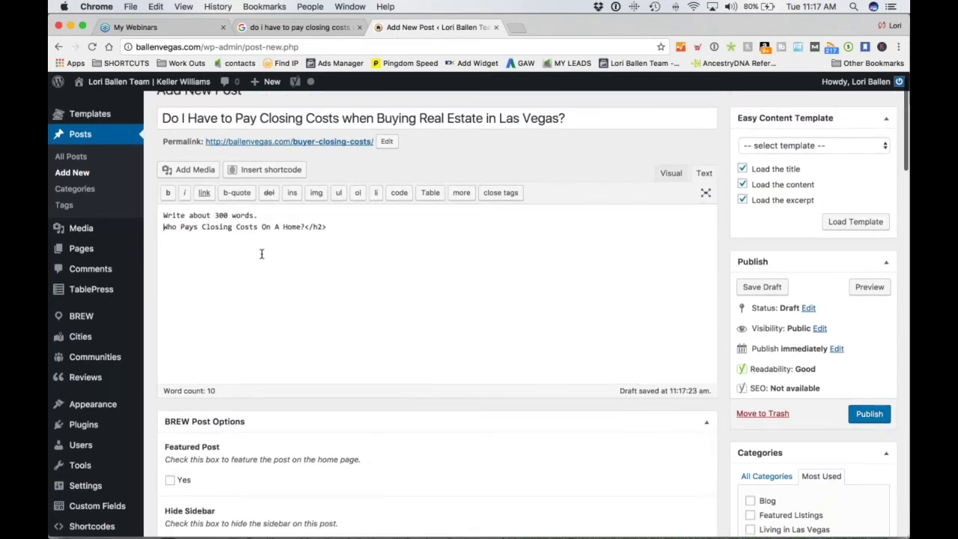
{"action": "left_click", "coordinate": [325, 226]}
{"action": "key", "text": "BackSpace"}
{"action": "key", "text": "BackSpace"}
{"action": "key", "text": "BackSpace"}
{"action": "key", "text": "BackSpace"}
{"action": "key", "text": "BackSpace"}
Step: Enter the opening tag <h2> by hand before "Who Pays Closing Costs On A Home?" and place the cursor at the question's end
{"action": "type", "text": "<"}
{"action": "type", "text": "h2>"}
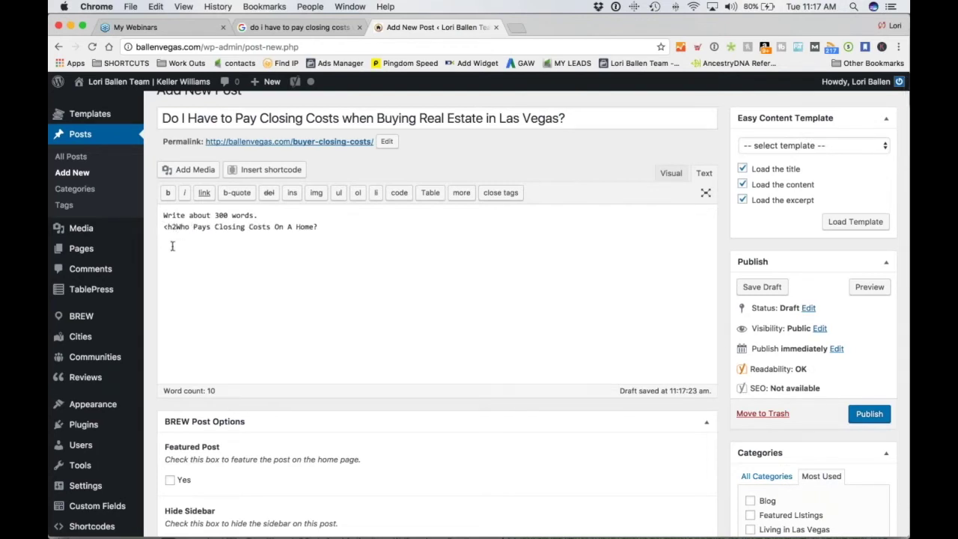
{"action": "left_click", "coordinate": [329, 226]}
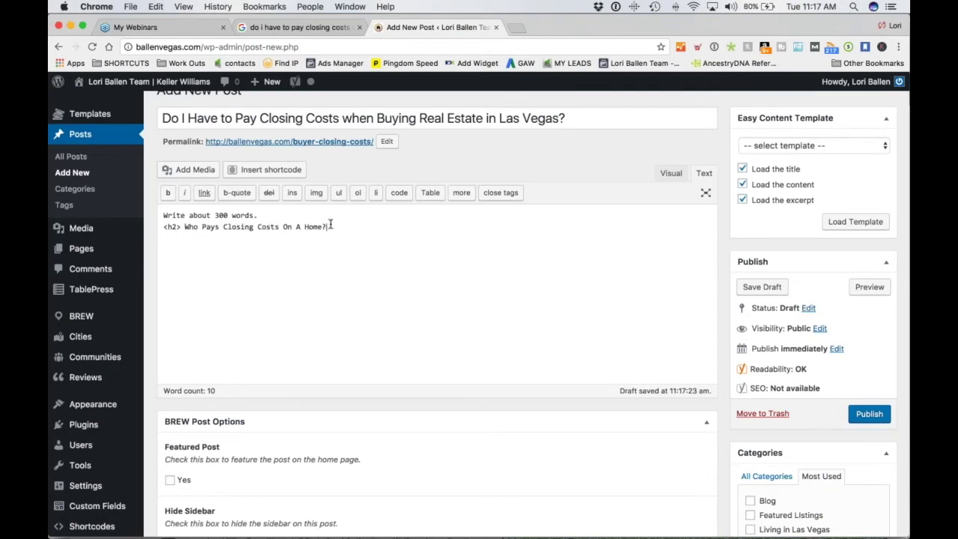